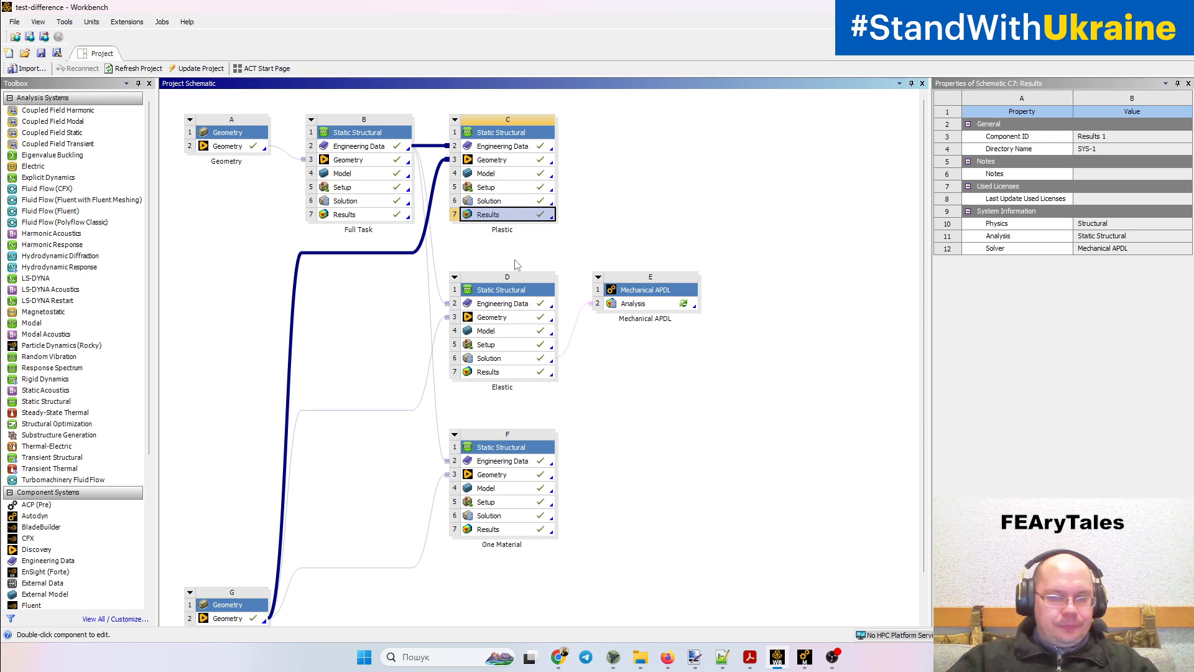
# View the unaveraged equivalent stress in the Elastic system's Mechanical window, and return to the Workbench project schematic.
pyautogui.click(804, 657)
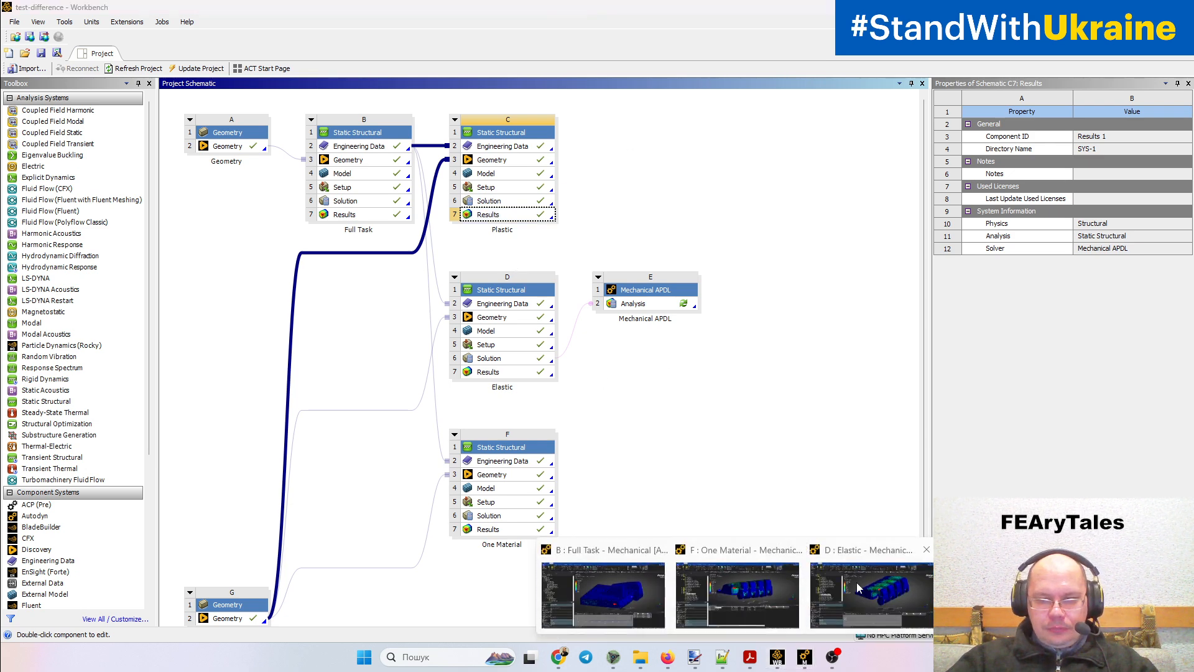
pyautogui.click(858, 587)
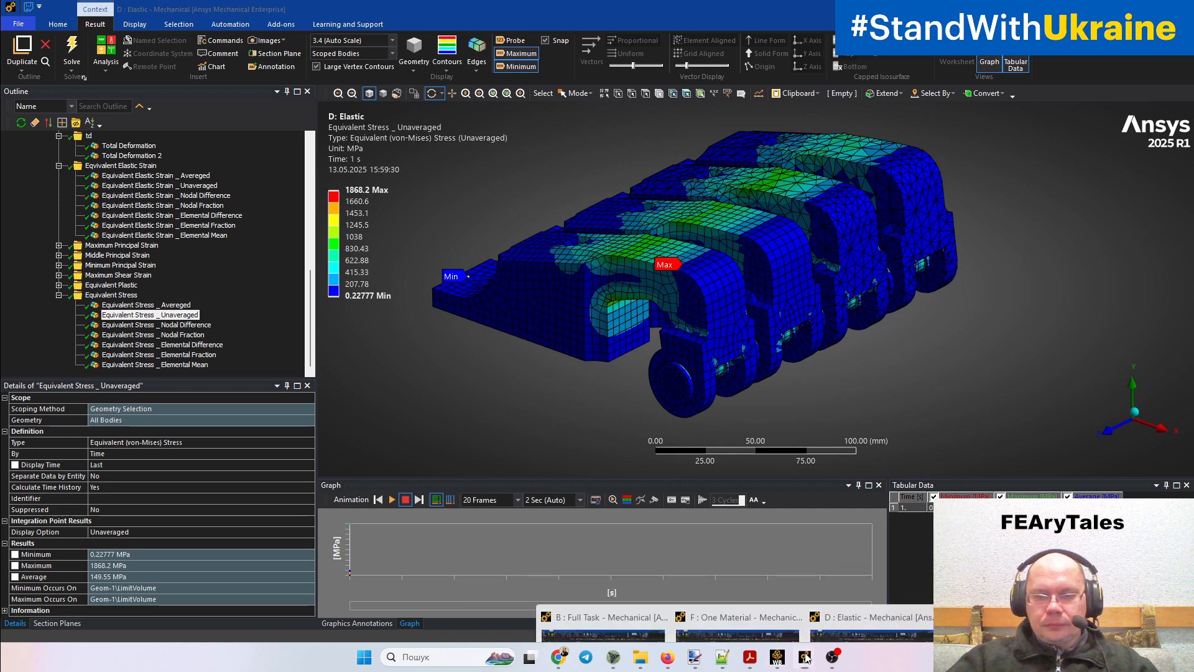
pyautogui.click(777, 657)
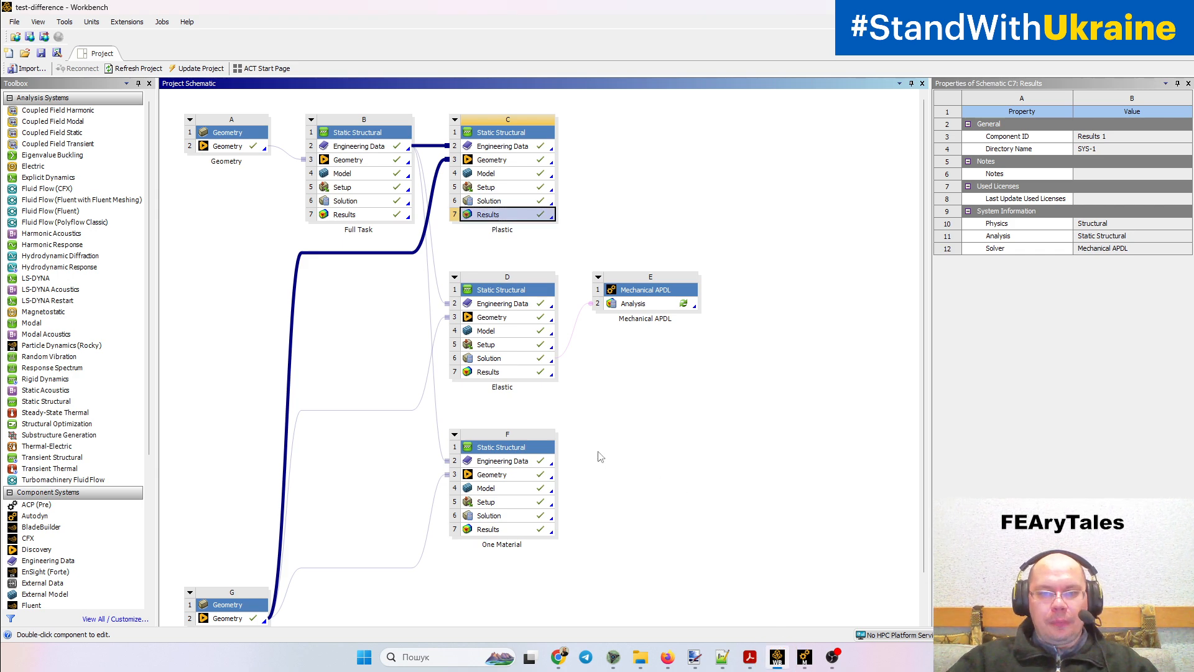
# Find Mechanical APDL among the component systems and select the Analysis cell of the system linked to the Elastic solution.
pyautogui.scroll(-4, 85, 453)
pyautogui.scroll(-3, 86, 453)
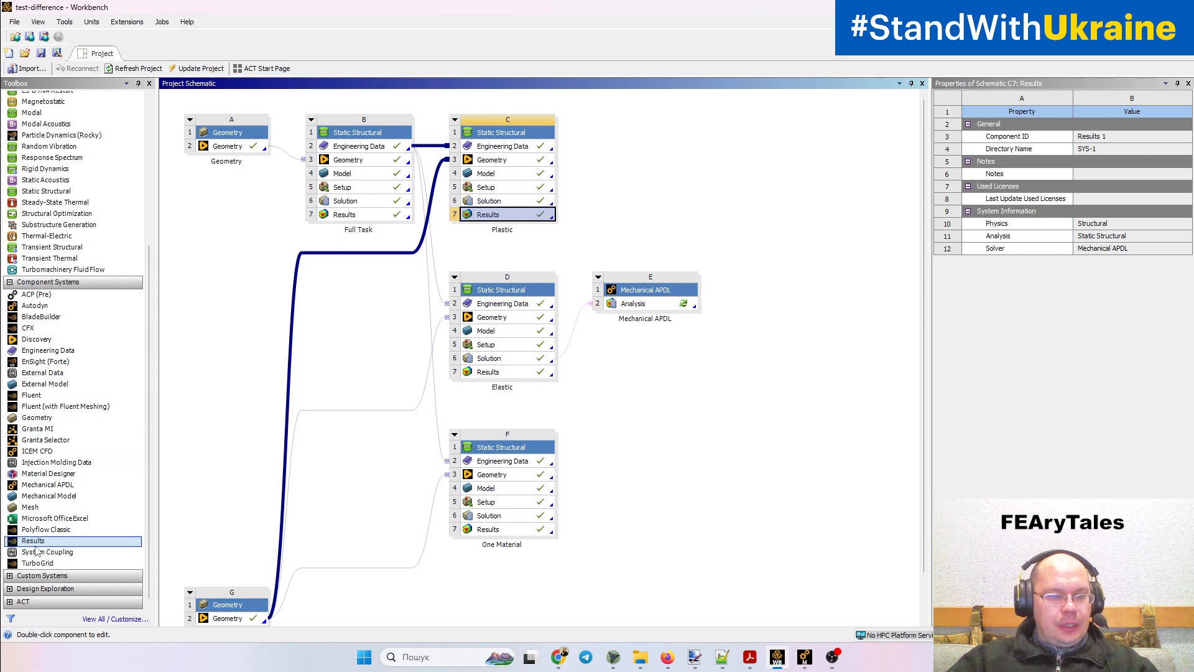
pyautogui.click(50, 490)
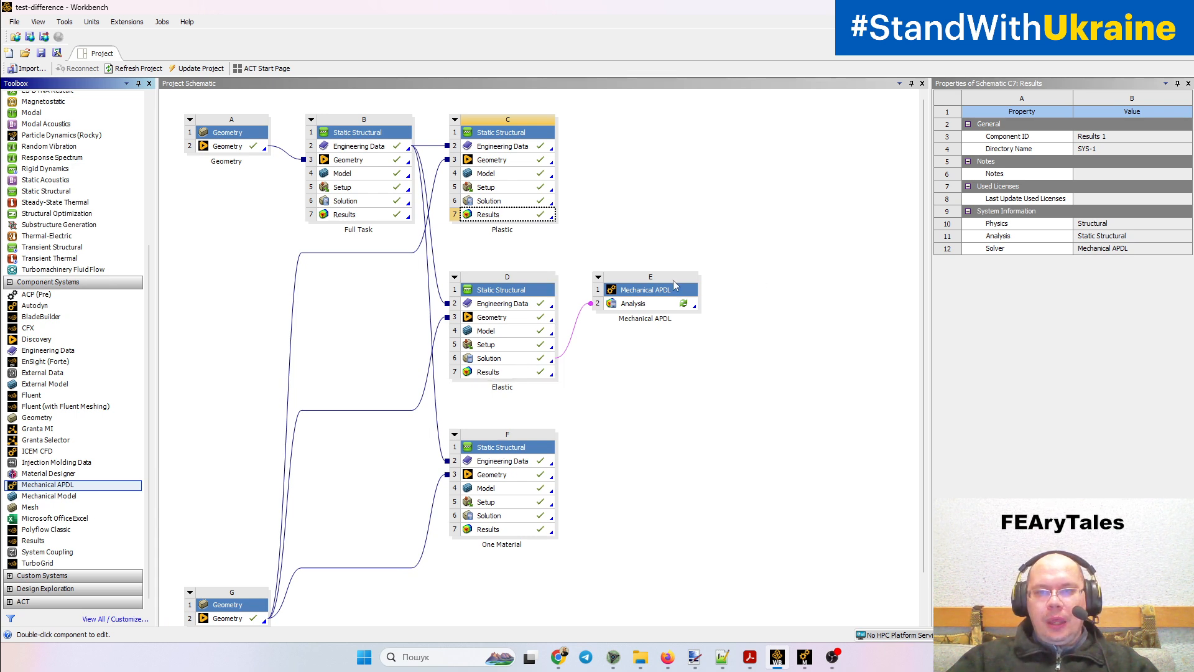
pyautogui.click(655, 304)
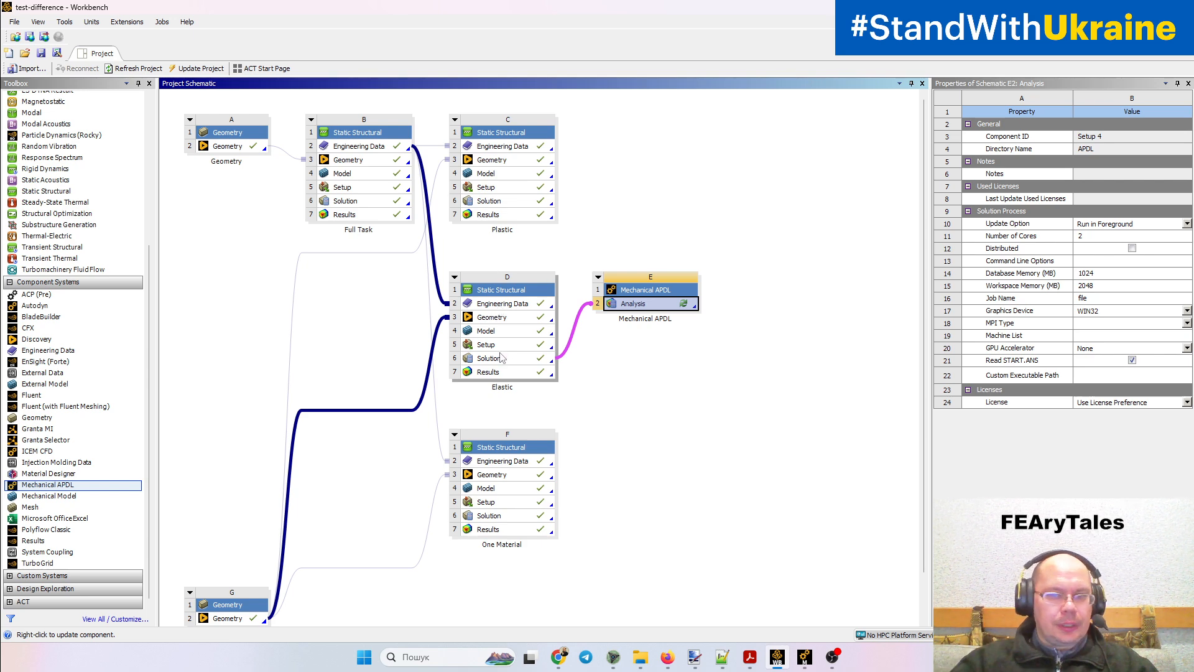
# Inspect the Reference "Solution" and Launch ANSYS entries of the Mechanical APDL system's Analysis cell, and return to the project schematic.
pyautogui.doubleClick(658, 304)
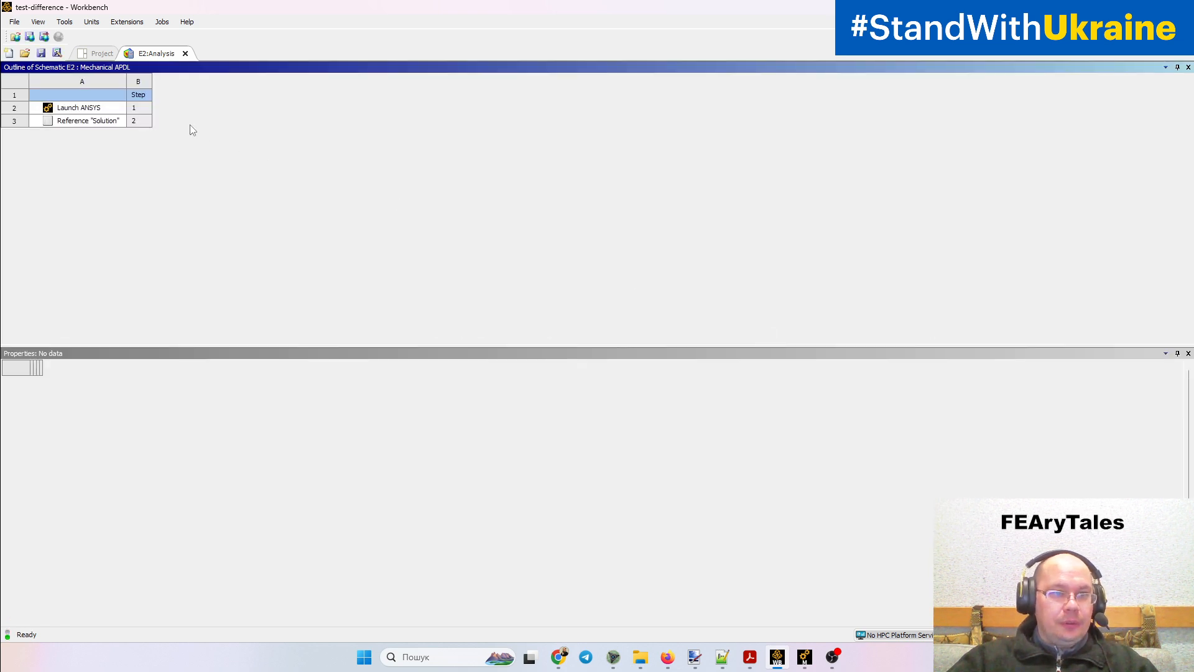
pyautogui.click(78, 122)
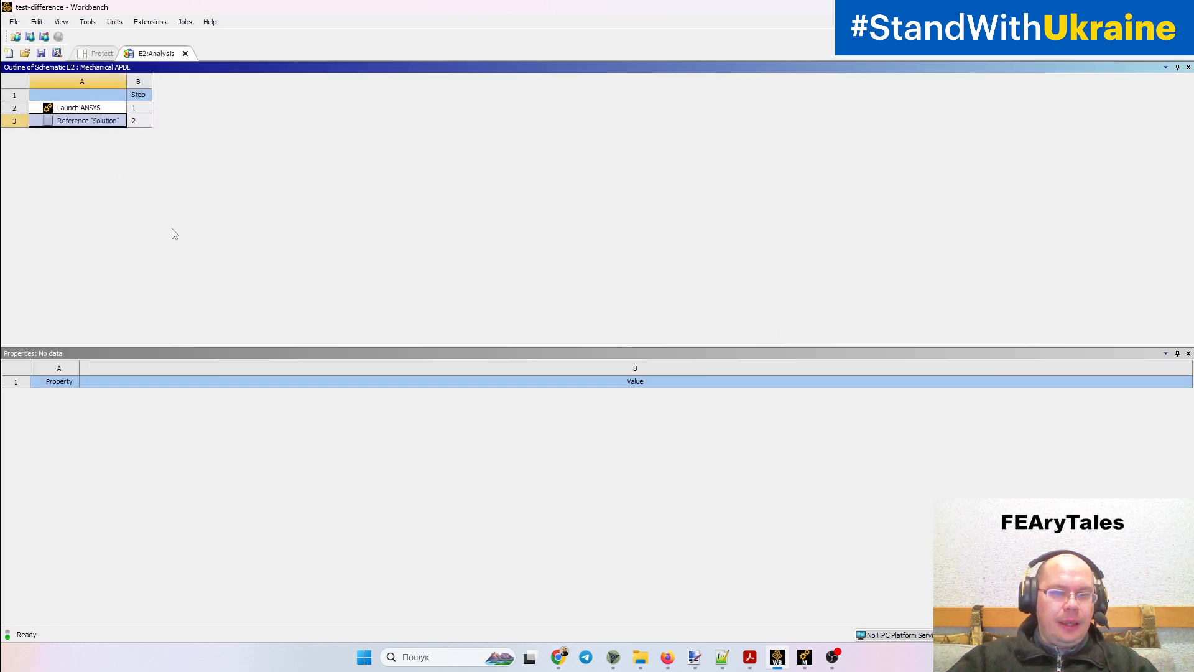
pyautogui.click(79, 108)
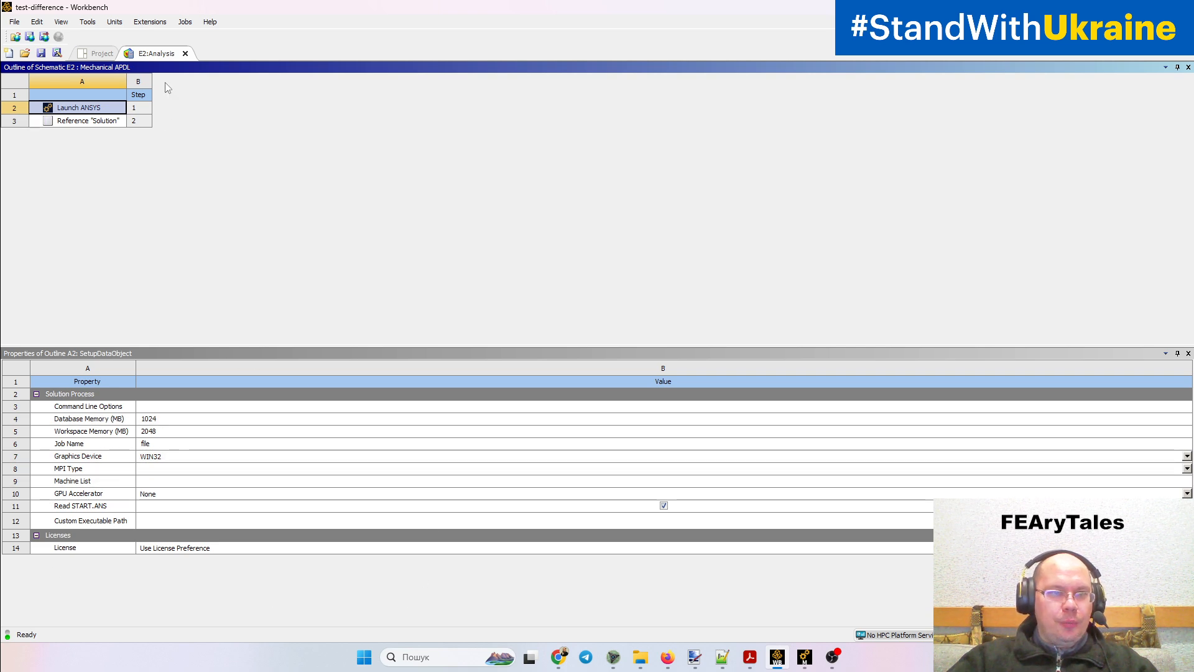
pyautogui.click(185, 53)
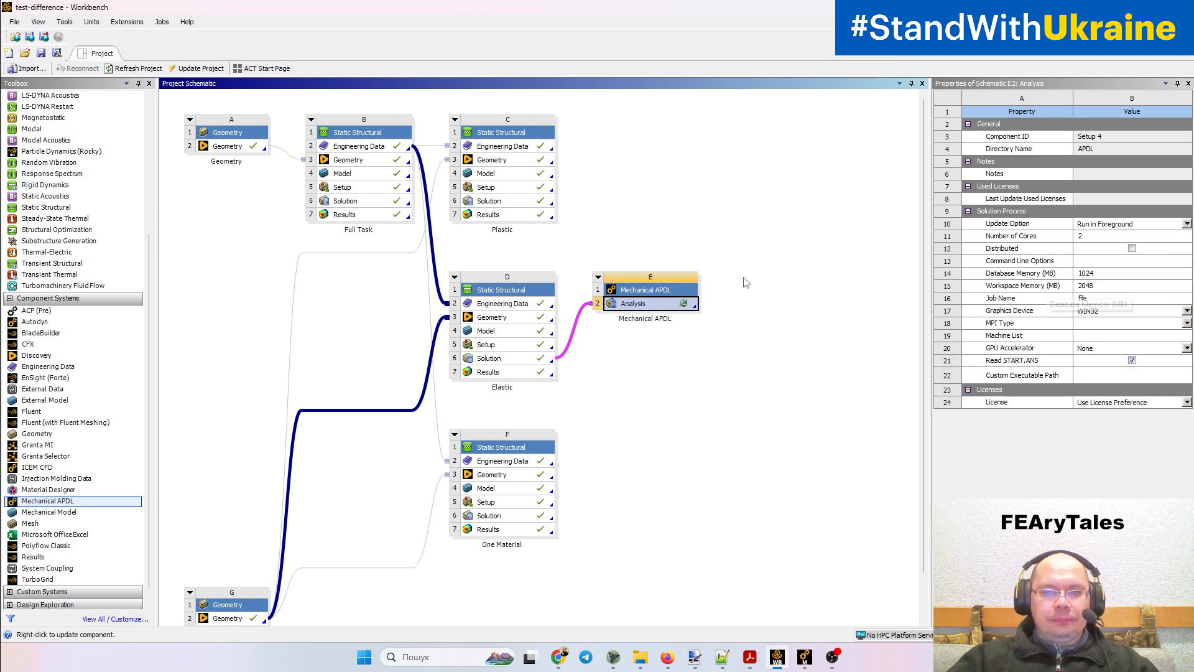
# Open the Analysis cell linked to the Elastic solution in Mechanical APDL and dismiss the 3Dconnexion keyboard window.
pyautogui.rightClick(663, 309)
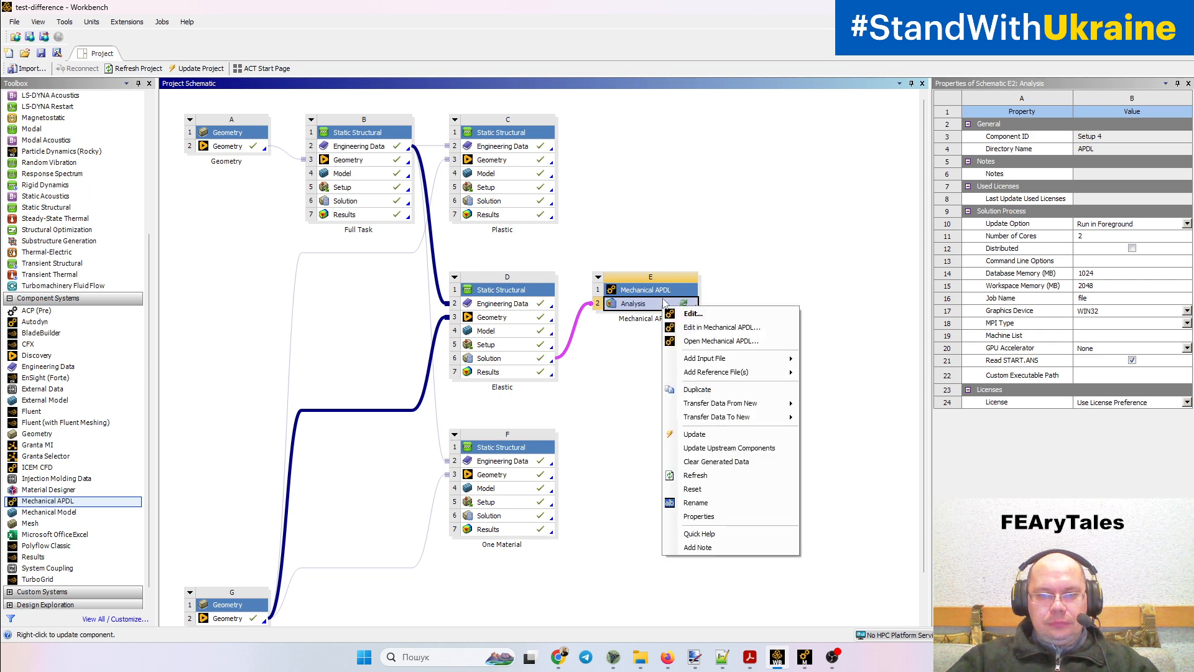
pyautogui.click(693, 341)
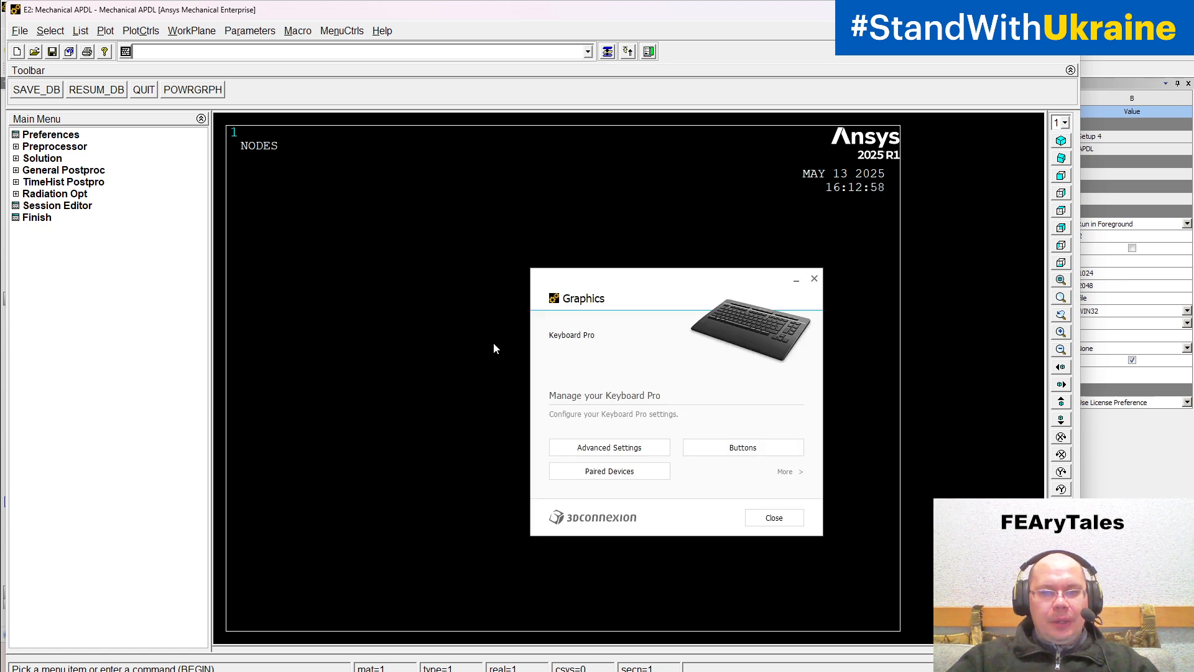
pyautogui.click(814, 278)
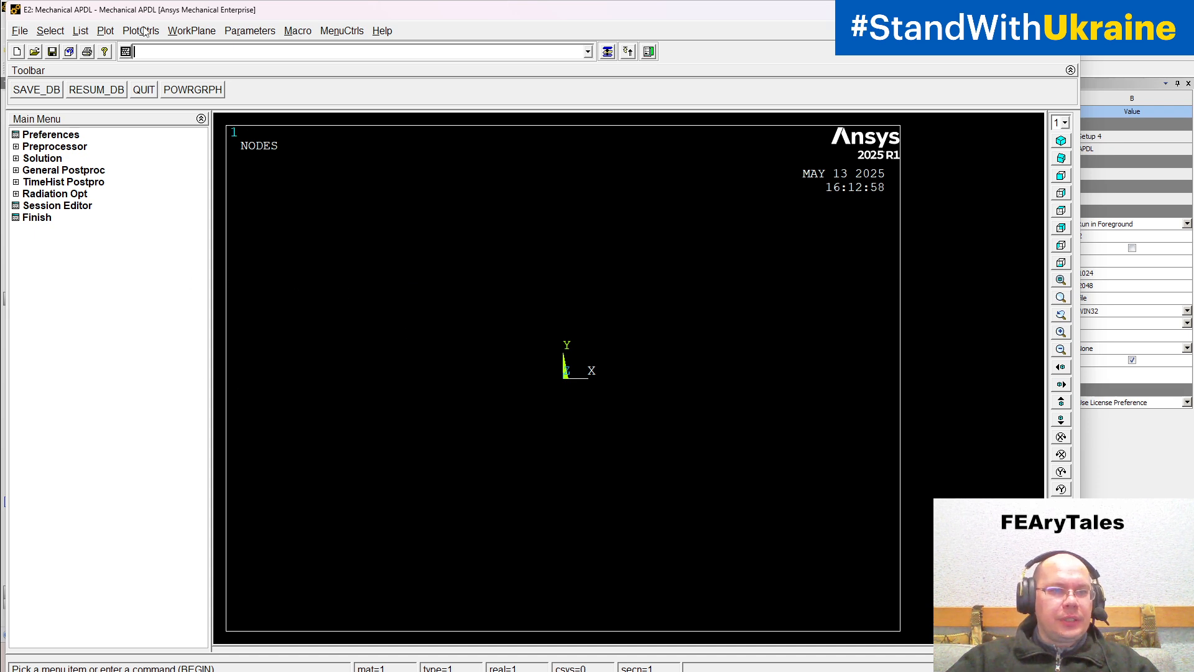
# Try to plot the model's elements before reading any results.
pyautogui.click(105, 31)
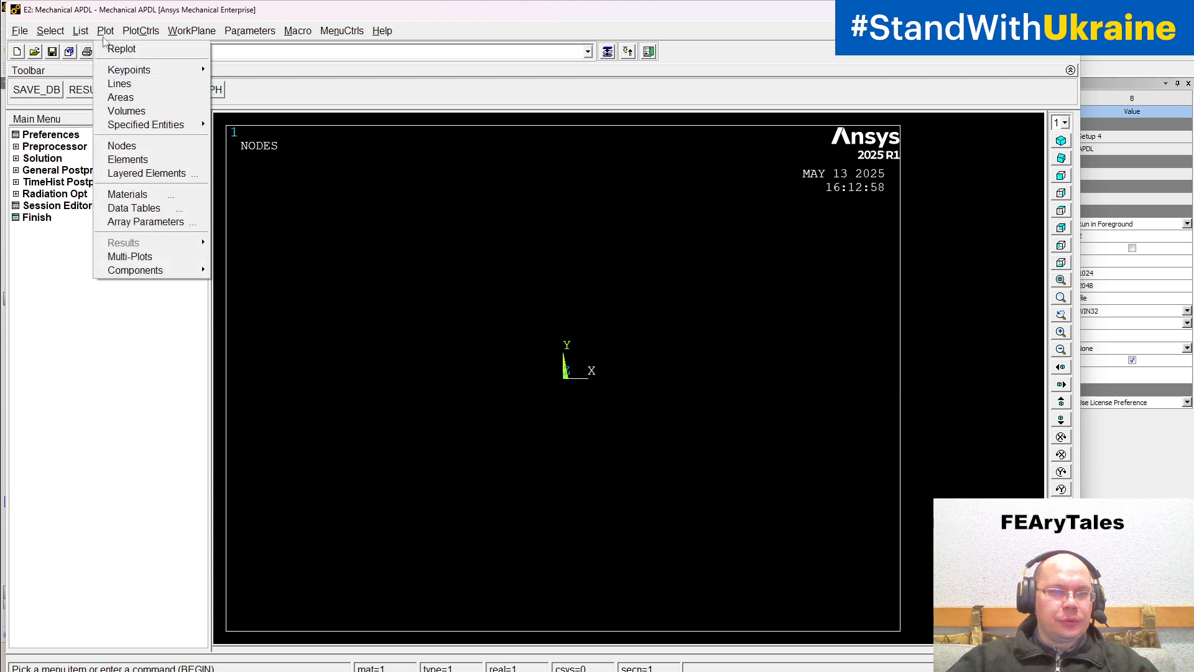
pyautogui.click(127, 159)
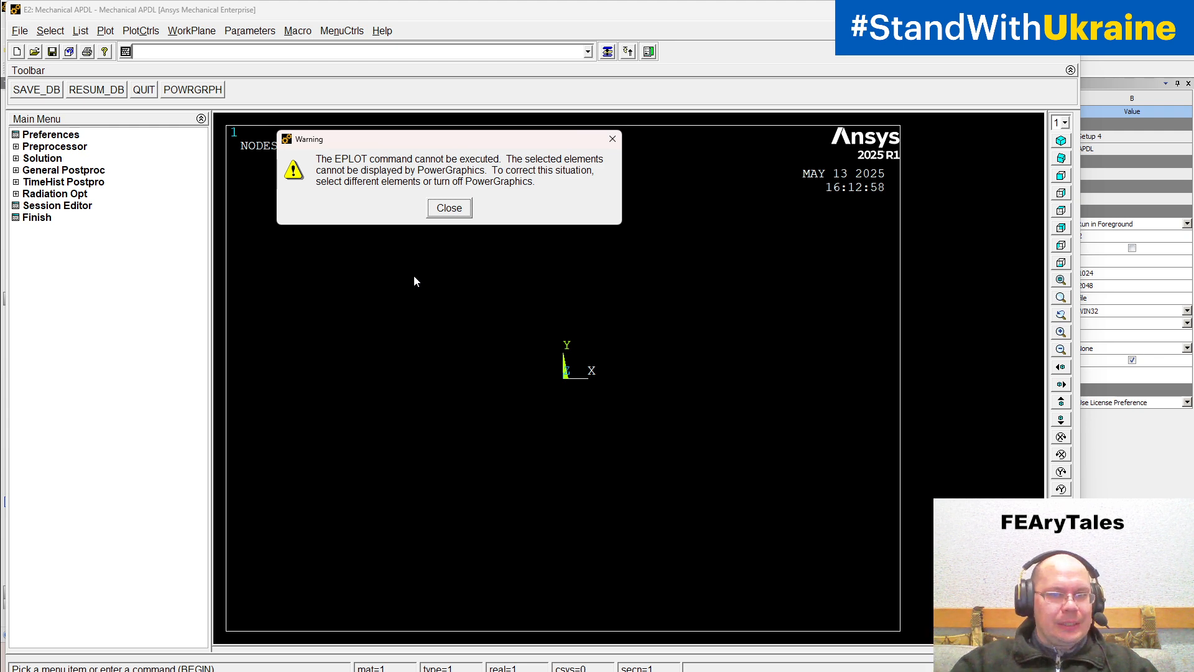
pyautogui.click(457, 212)
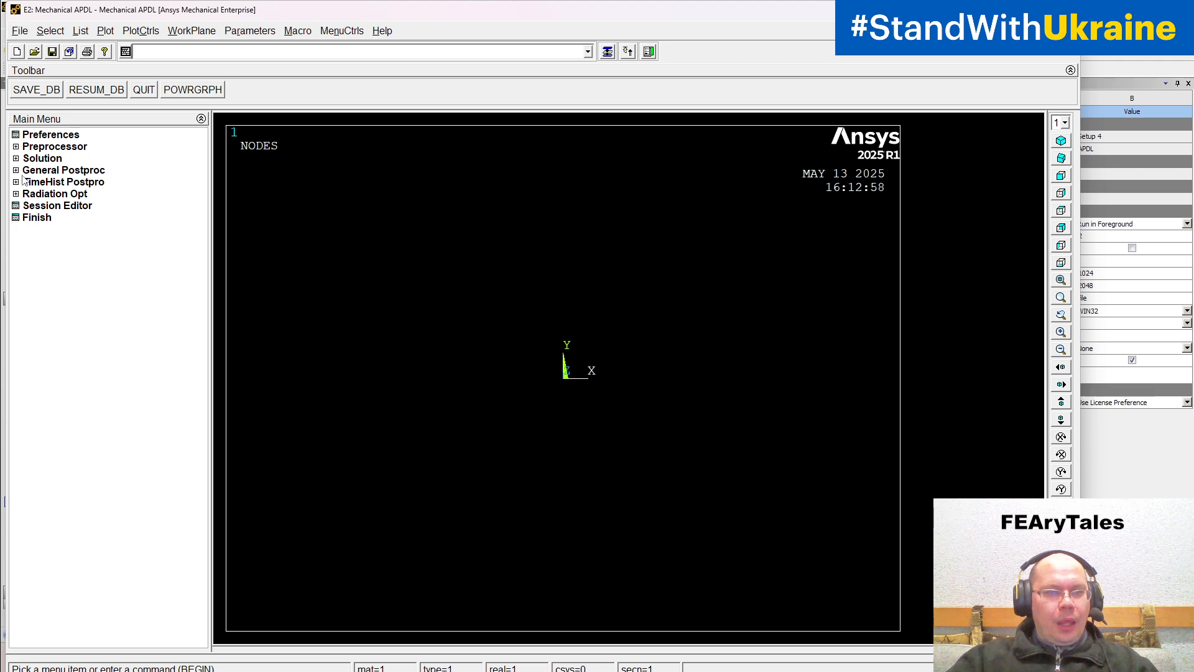
# Read the last results set into the general postprocessor.
pyautogui.click(15, 158)
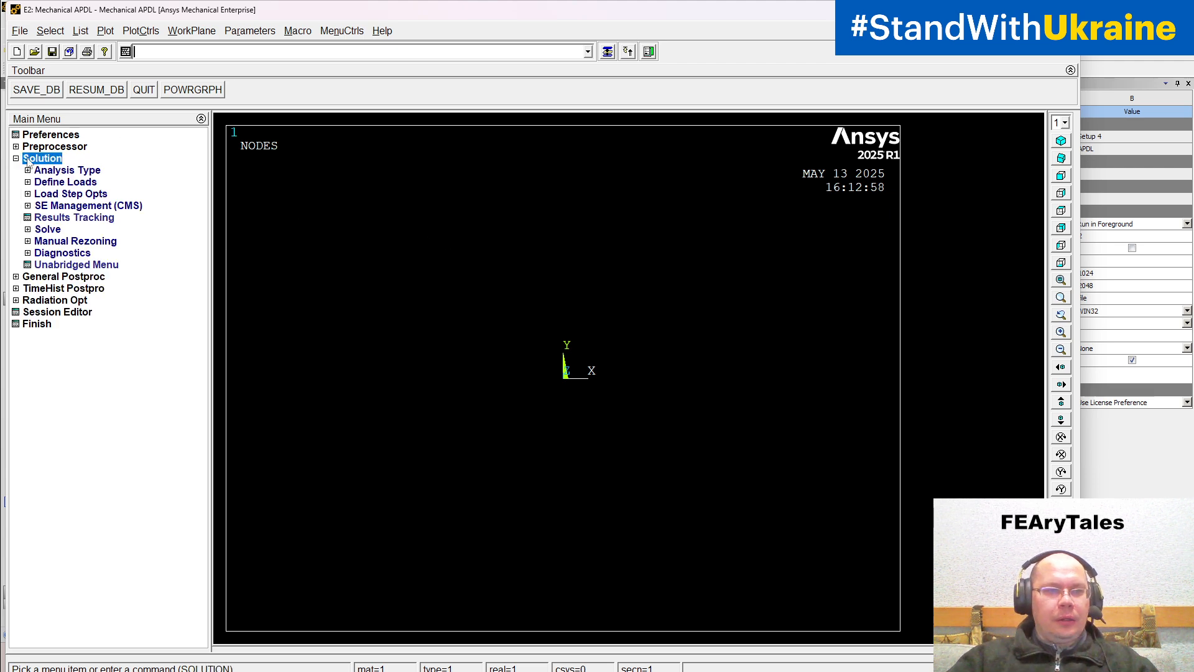
pyautogui.click(20, 277)
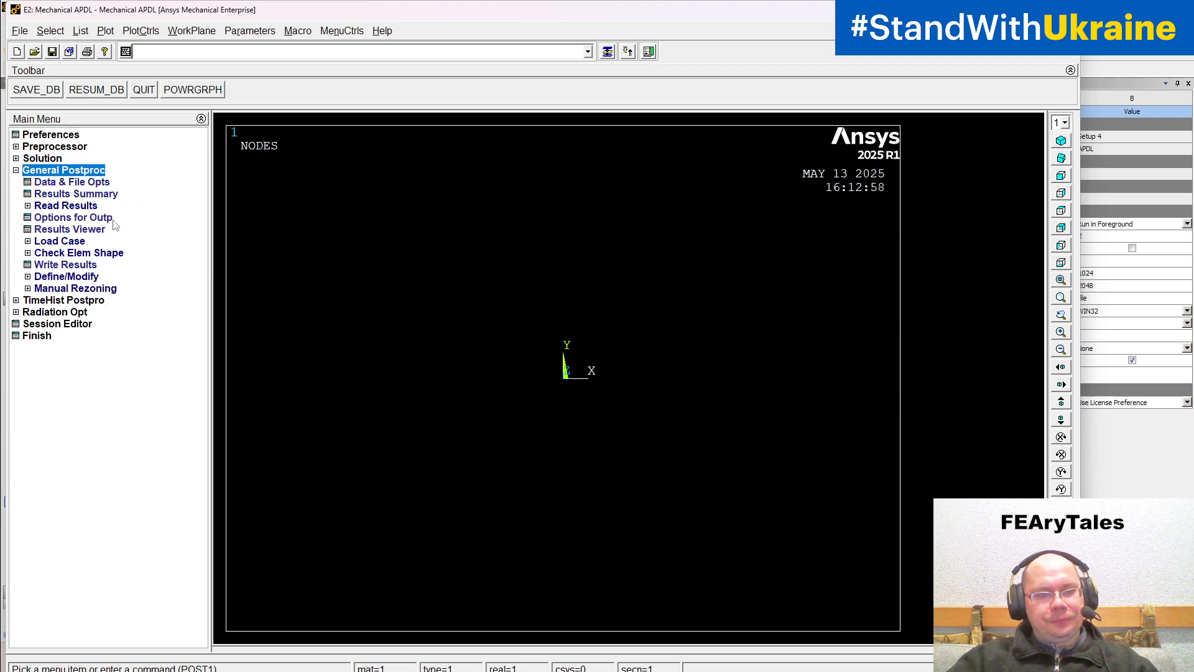
pyautogui.click(28, 206)
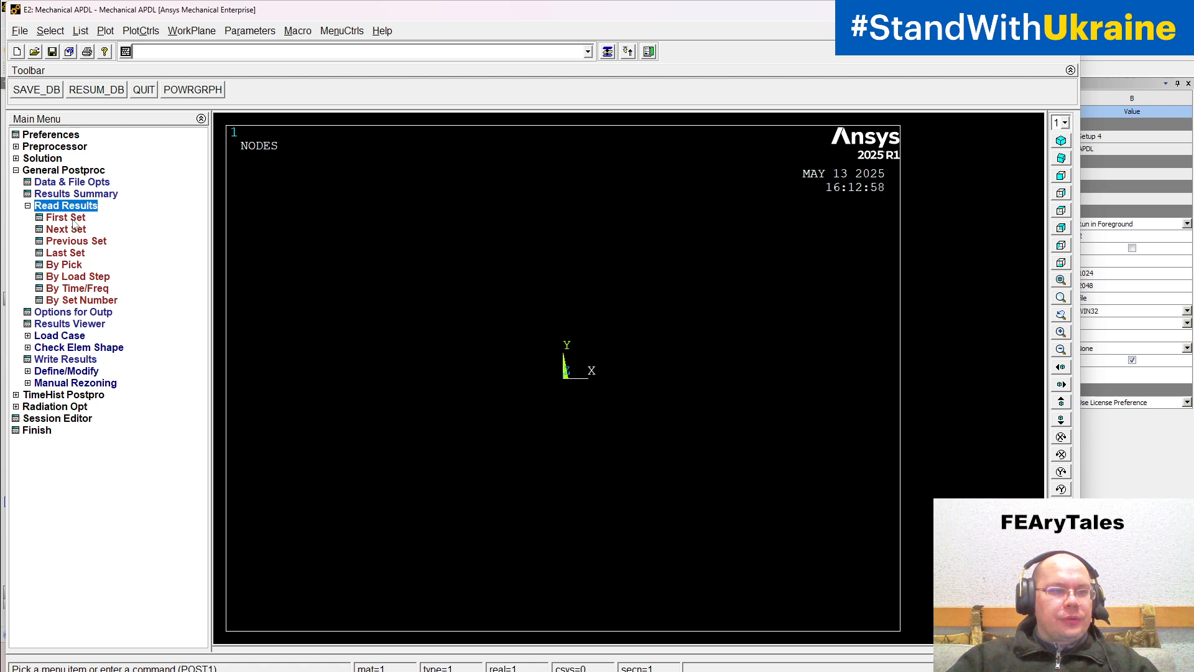
pyautogui.click(68, 255)
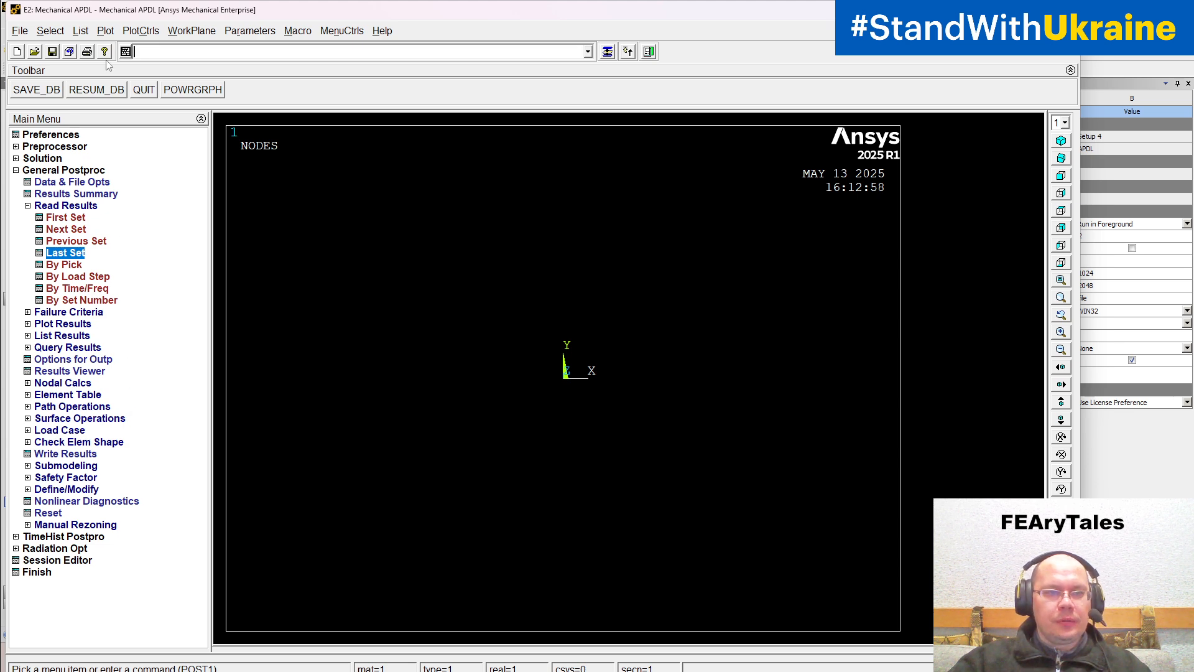
# Replot the model to display its nodes.
pyautogui.click(106, 30)
pyautogui.click(107, 49)
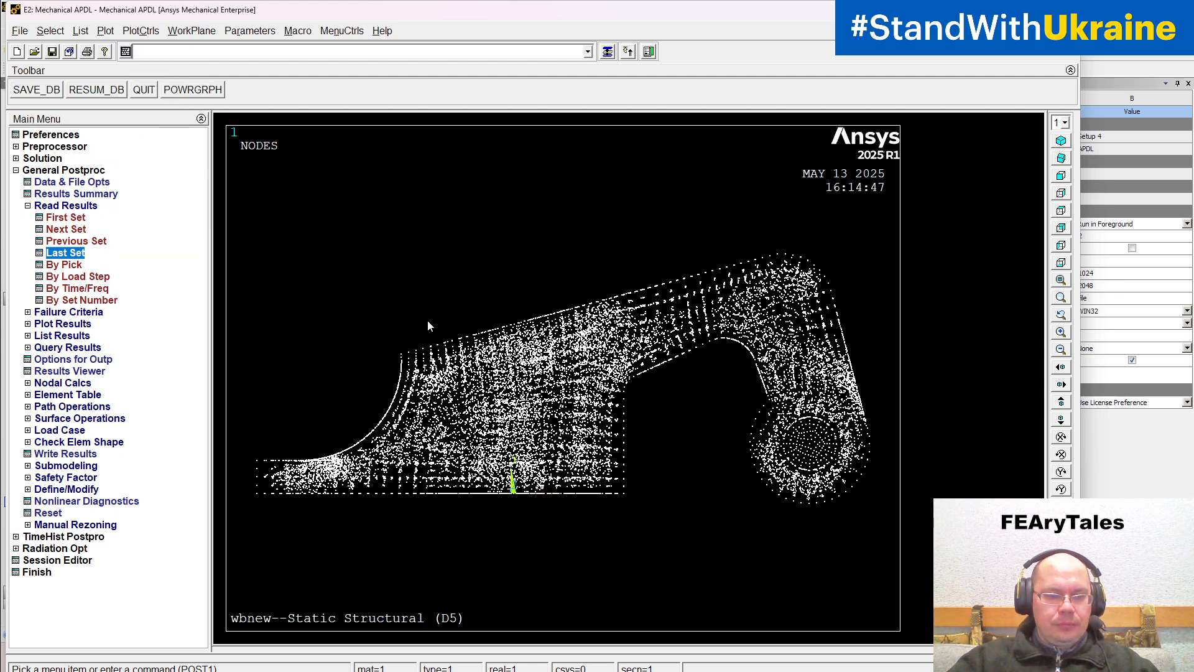
pyautogui.keyDown('ctrl'); pyautogui.moveTo(418, 327); pyautogui.dragTo(340, 364, button='right'); pyautogui.keyUp('ctrl')
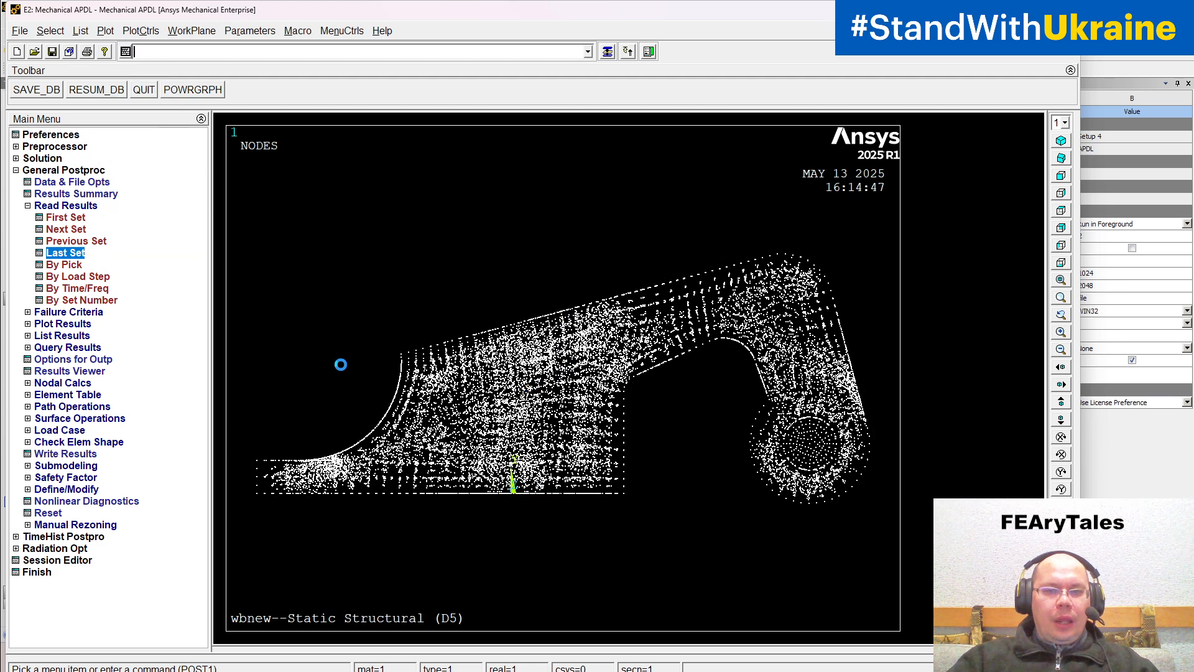
# Plot the model's elements and examine the mesh from several angles.
pyautogui.click(113, 37)
pyautogui.click(149, 160)
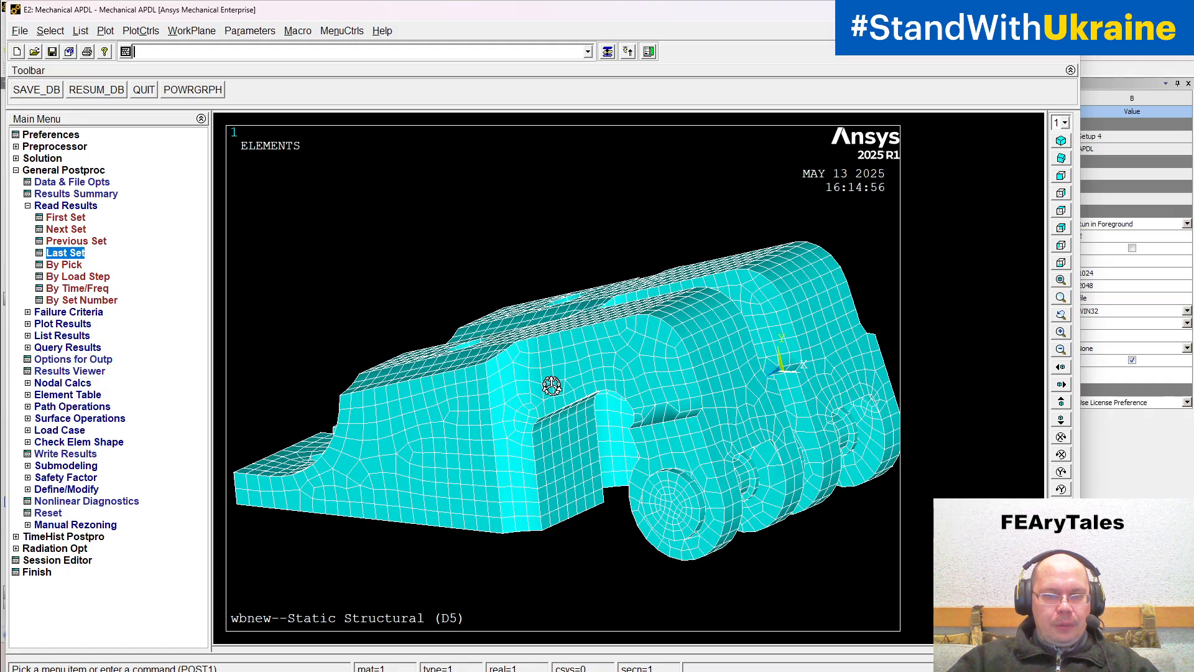
pyautogui.keyDown('ctrl'); pyautogui.moveTo(549, 386); pyautogui.dragTo(553, 437, button='right'); pyautogui.keyUp('ctrl')
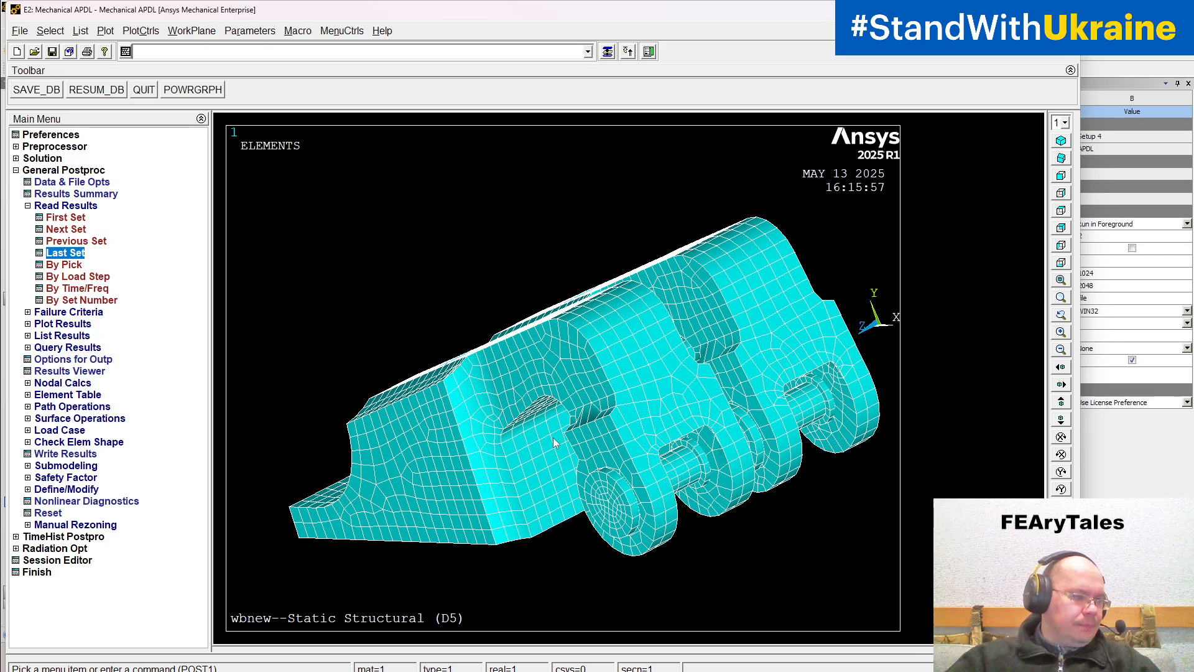
pyautogui.keyDown('ctrl'); pyautogui.moveTo(554, 438); pyautogui.dragTo(651, 441, button='right'); pyautogui.keyUp('ctrl')
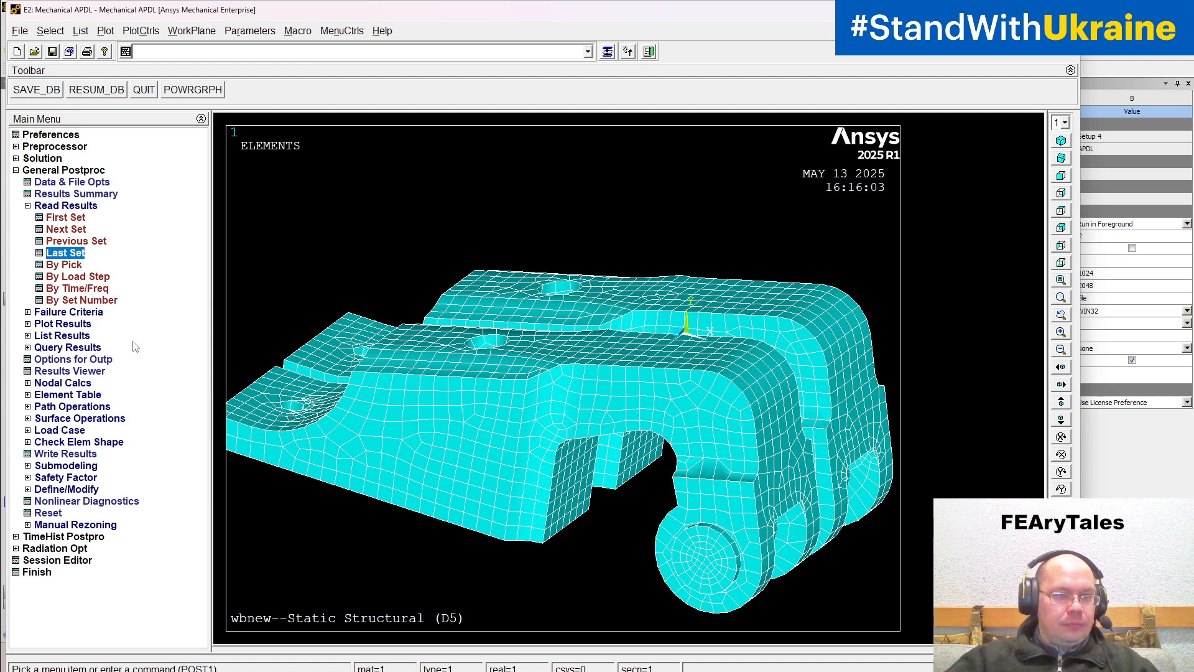
# Create a nodal solution contour plot of von Mises stress, showing the deformed shape only with an auto calculated scale factor.
pyautogui.click(30, 324)
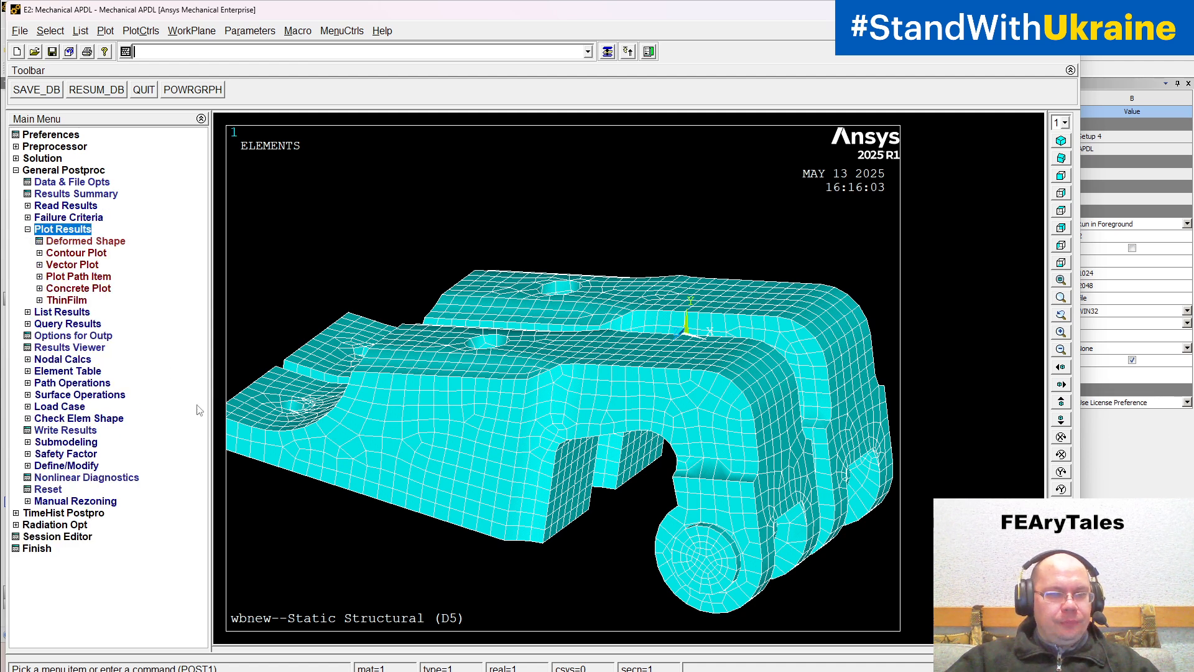
pyautogui.click(39, 253)
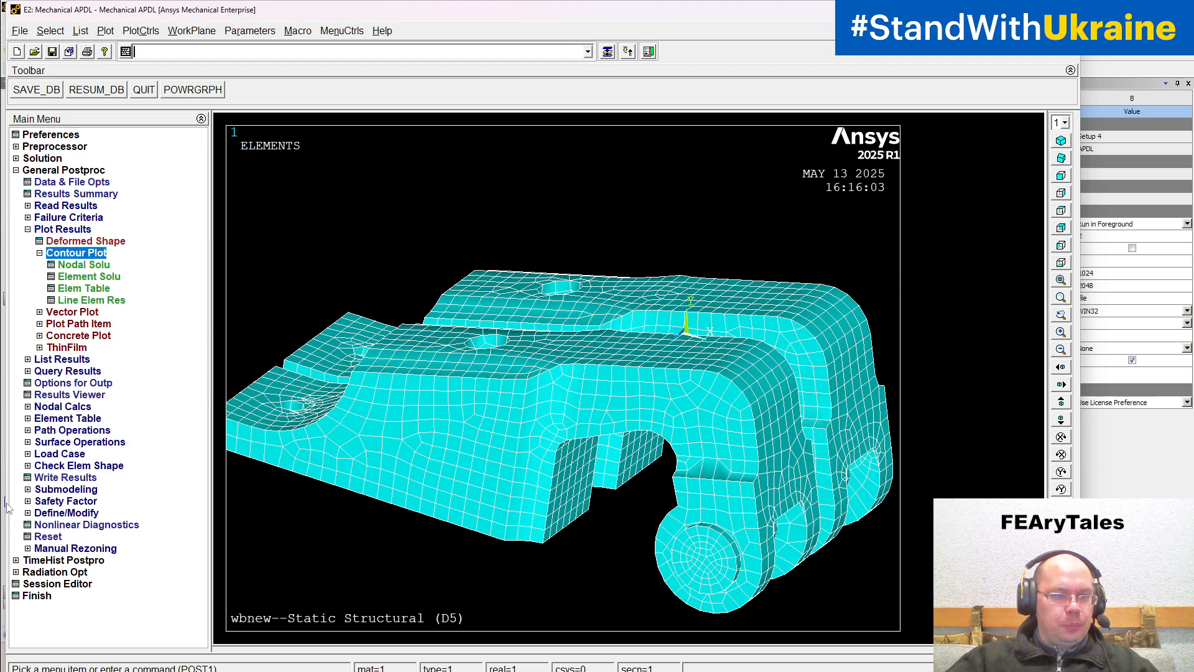
pyautogui.click(85, 268)
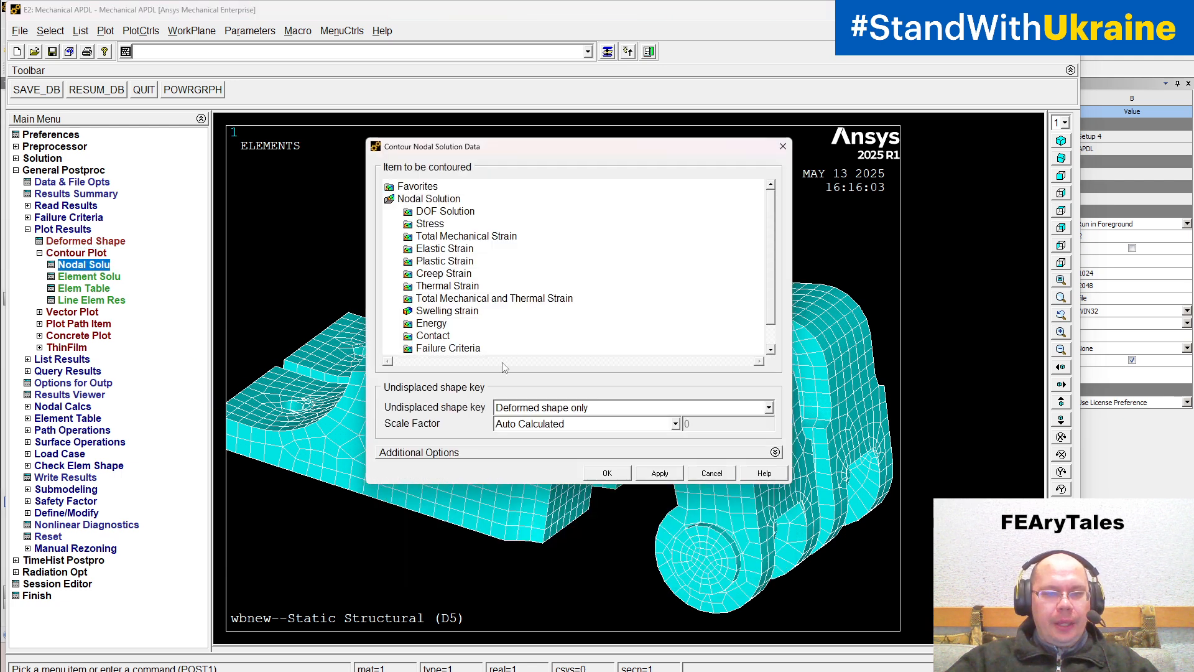
pyautogui.scroll(-1, 774, 292)
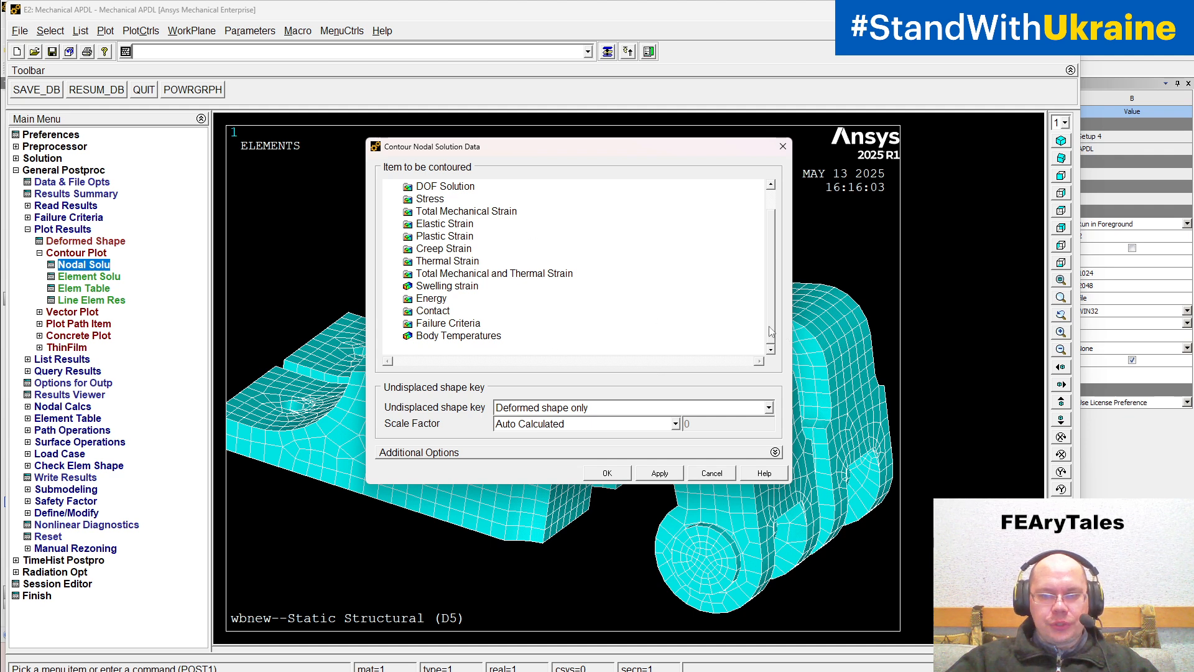
pyautogui.scroll(1, 770, 301)
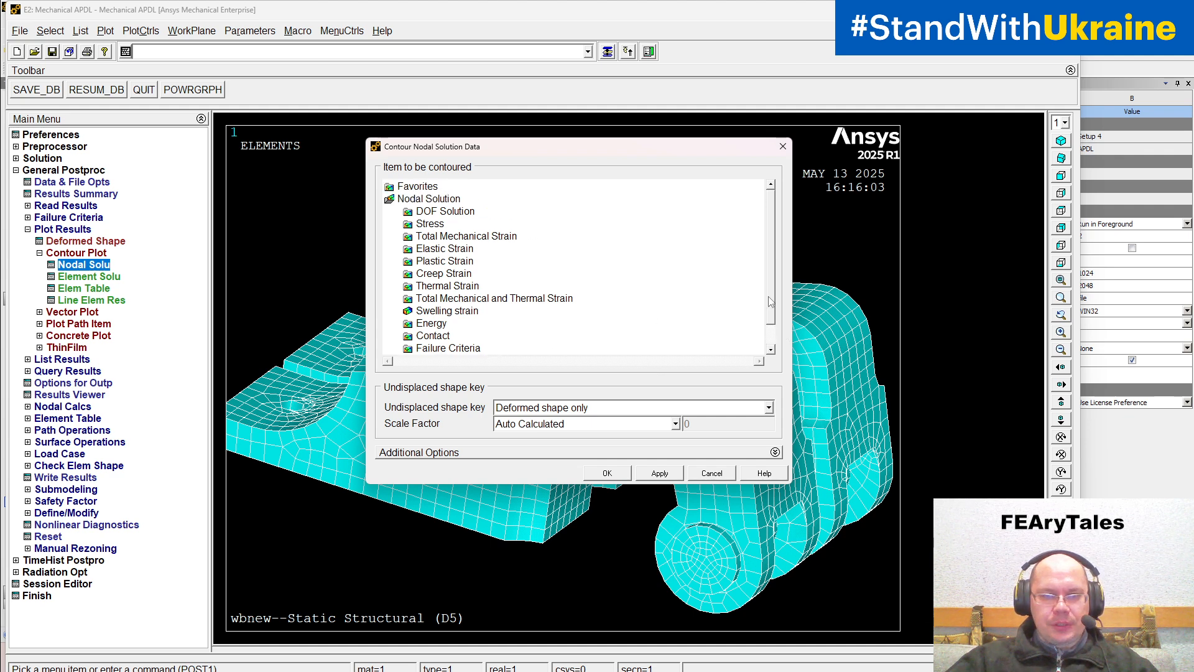
pyautogui.click(389, 187)
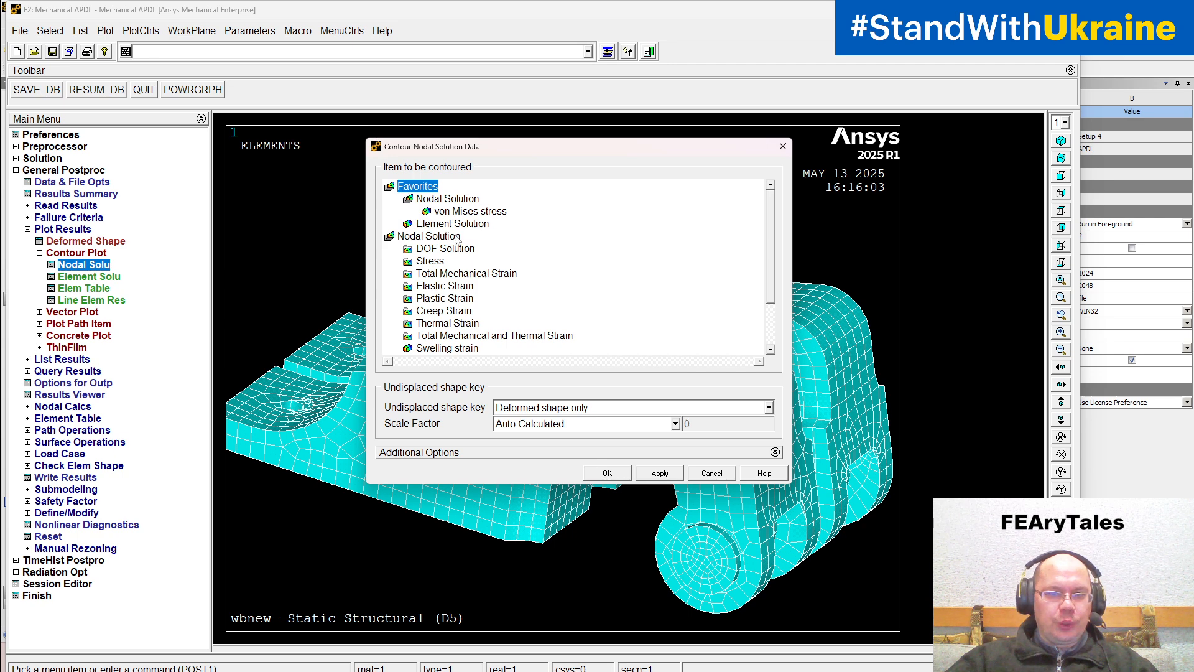
pyautogui.click(480, 211)
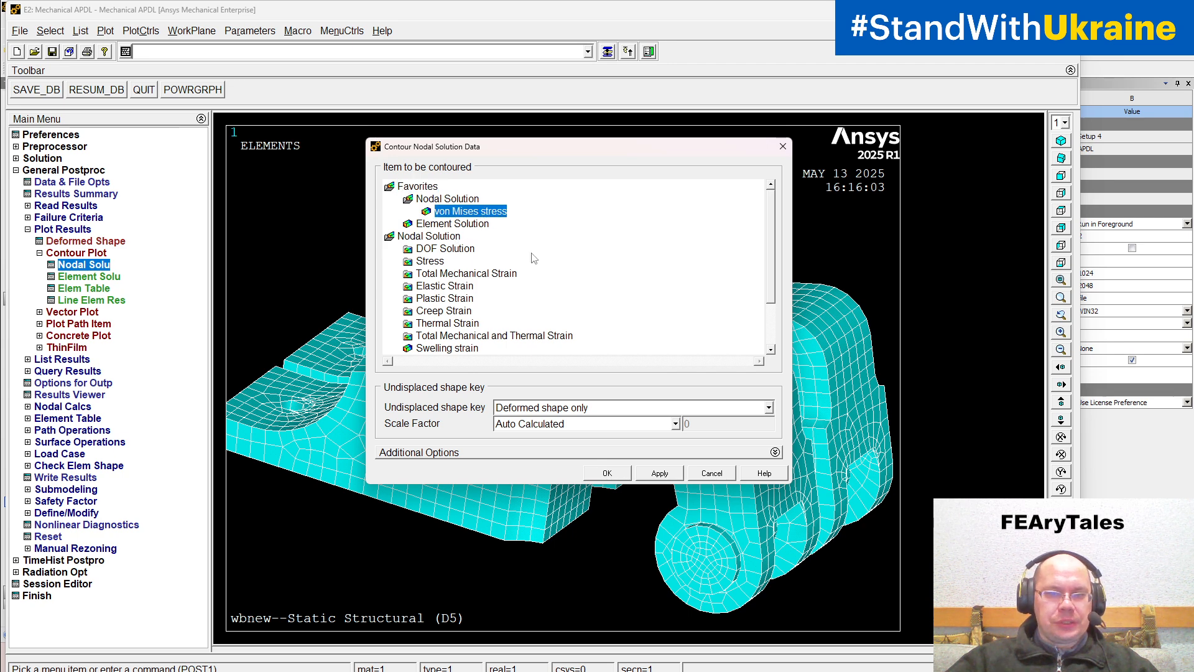
pyautogui.click(597, 476)
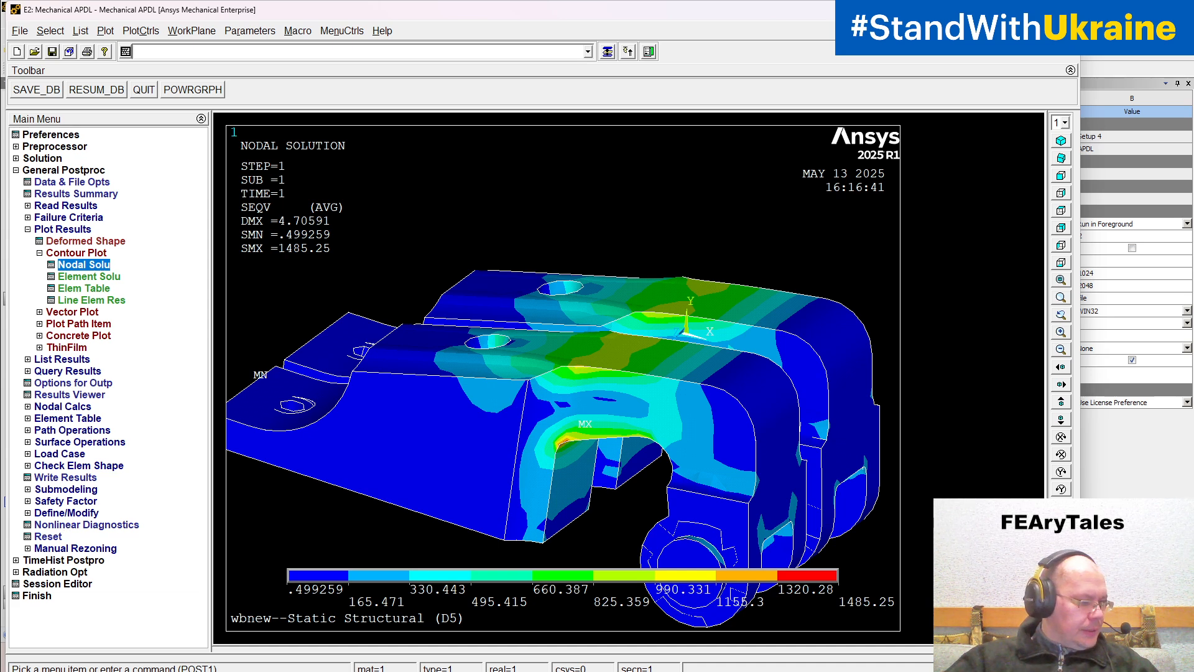
# Switch to the Elastic system's Mechanical window and display the averaged equivalent stress result for comparison.
pyautogui.hotkey('alt', 'Tab')
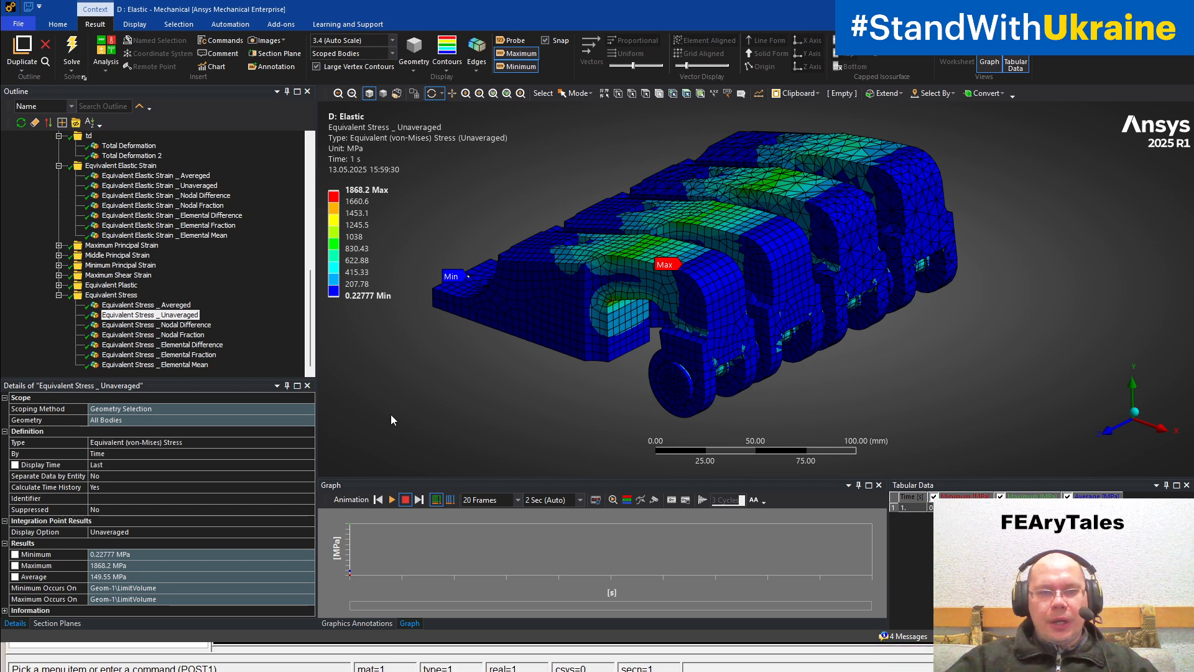
pyautogui.click(176, 305)
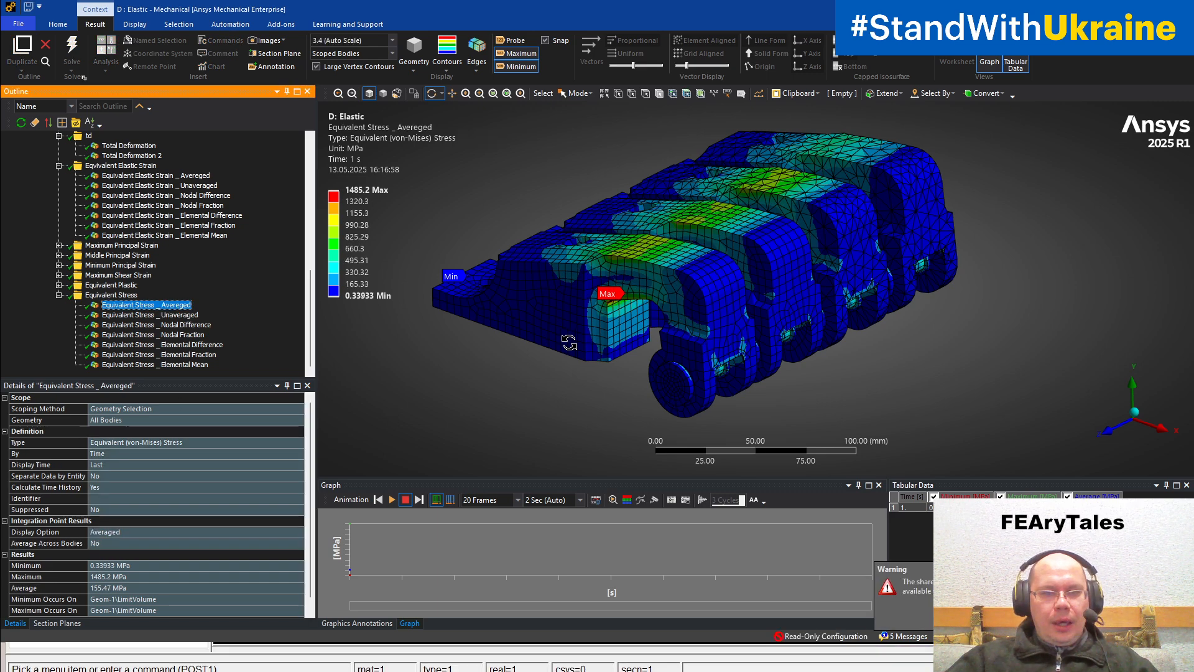
# Compare the averaged stress legend and contours in Mechanical, and switch back to Mechanical APDL to examine the matching nodal solution plot.
pyautogui.moveTo(569, 342); pyautogui.dragTo(535, 338)
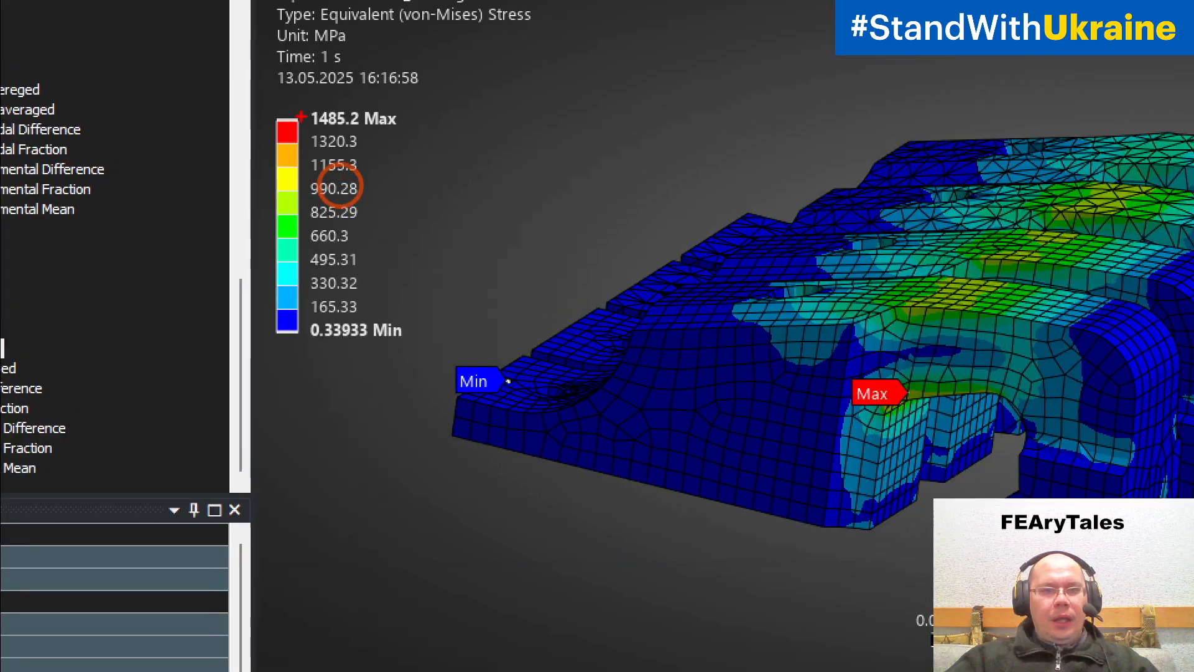
pyautogui.moveTo(321, 158); pyautogui.dragTo(369, 157)
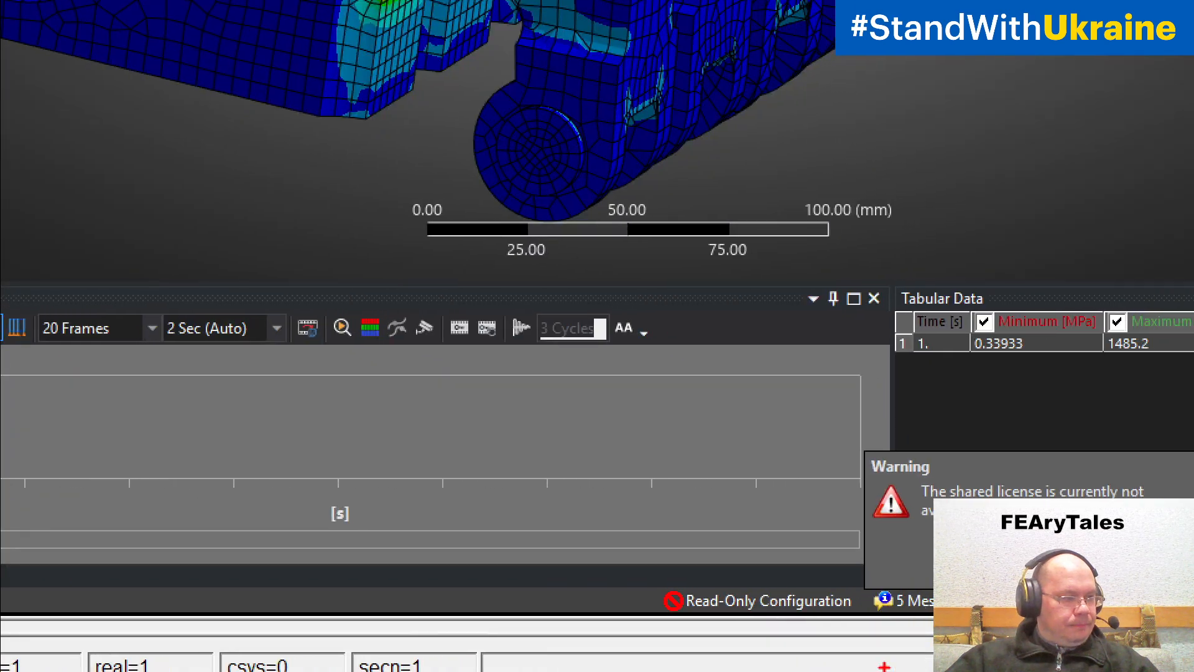
pyautogui.moveTo(821, 552)
pyautogui.mouseDown()
pyautogui.moveTo(744, 547)
pyautogui.moveTo(841, 646)
pyautogui.moveTo(802, 563)
pyautogui.mouseUp()
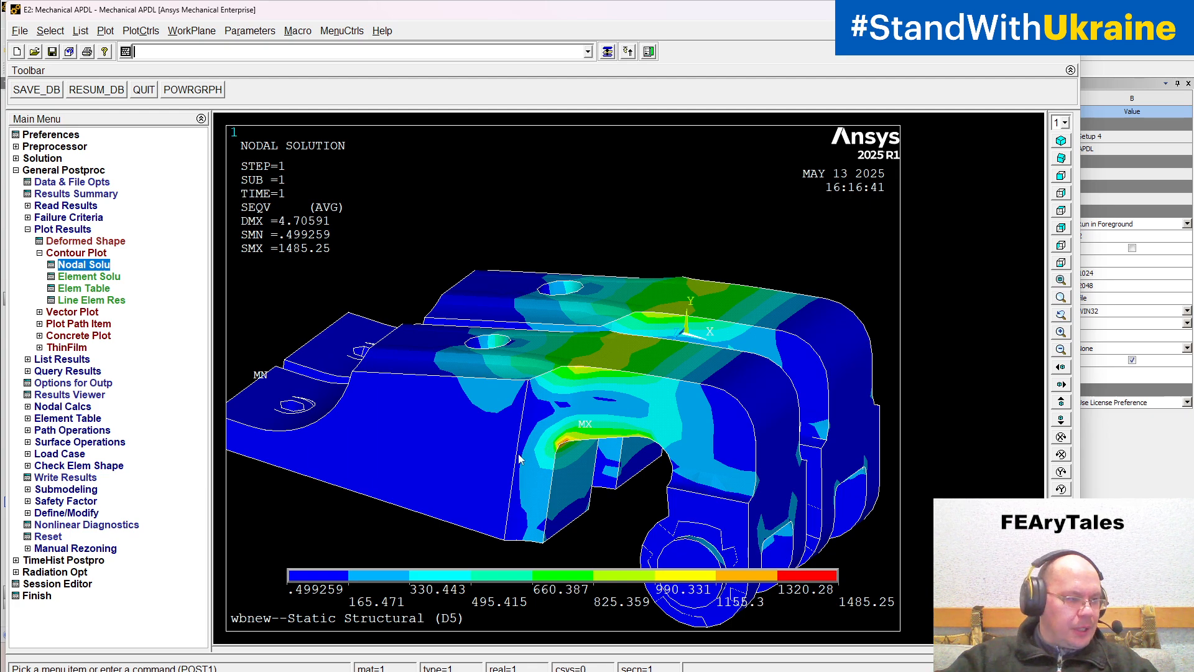
pyautogui.keyDown('ctrl'); pyautogui.moveTo(606, 434); pyautogui.dragTo(613, 348, button='right'); pyautogui.keyUp('ctrl')
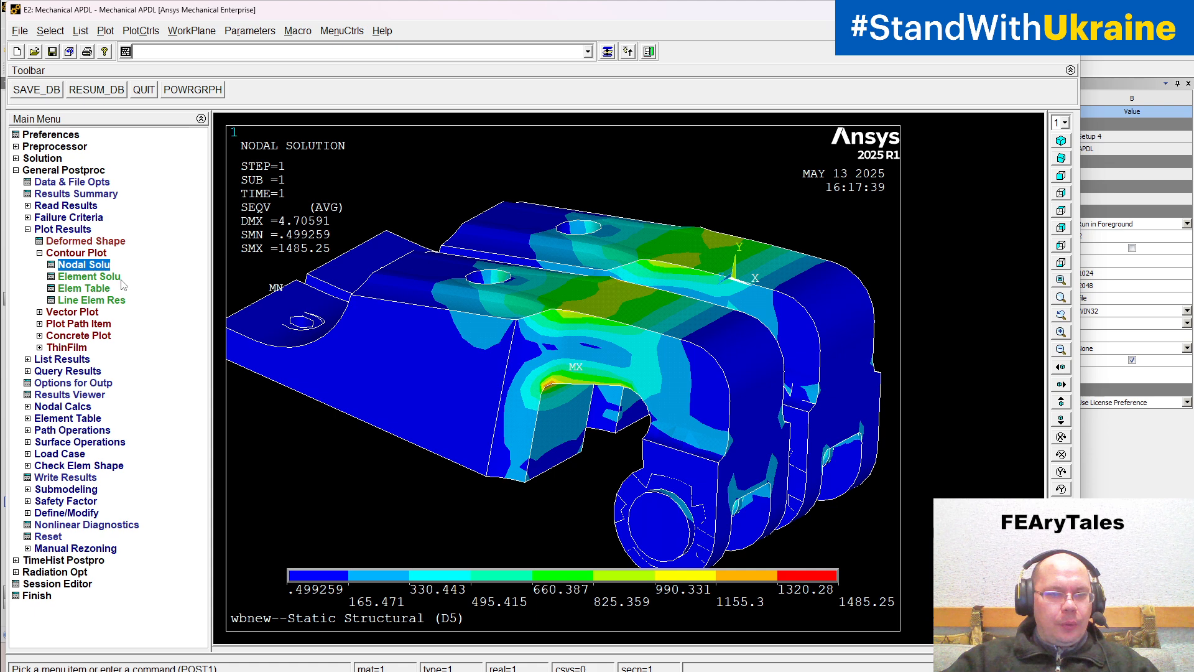
# Create an element solution contour plot of von Mises stress from the favorites, showing the deformed shape only with an auto calculated scale factor.
pyautogui.click(92, 276)
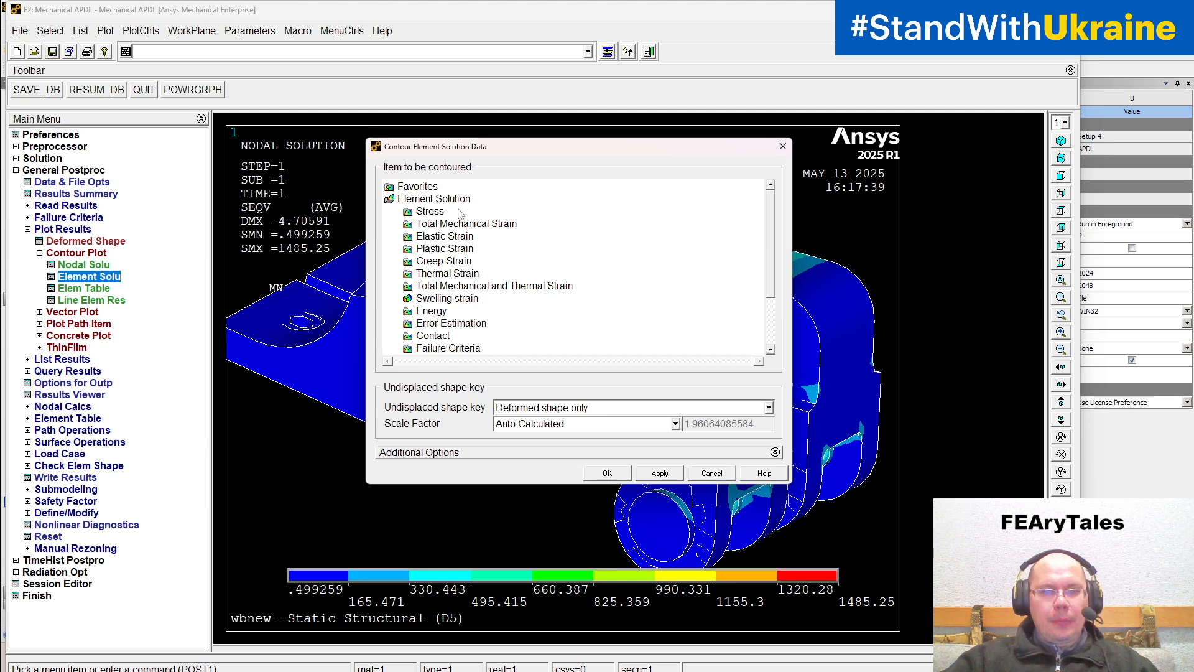
pyautogui.click(425, 190)
pyautogui.doubleClick(426, 191)
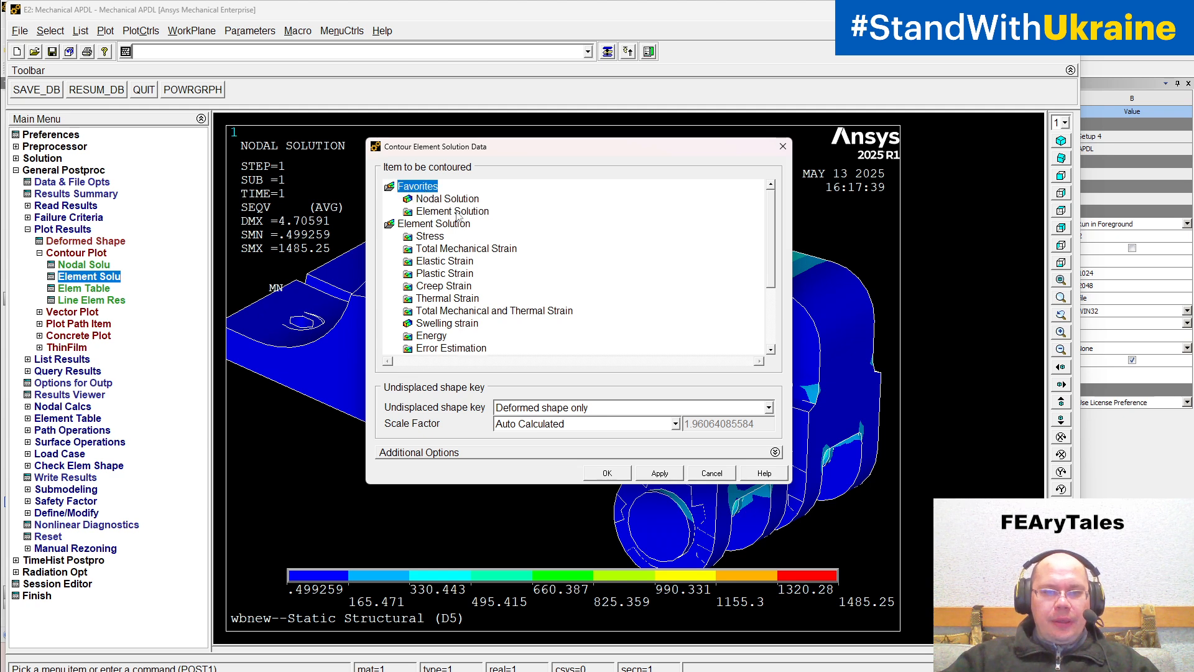
pyautogui.doubleClick(453, 211)
pyautogui.click(461, 225)
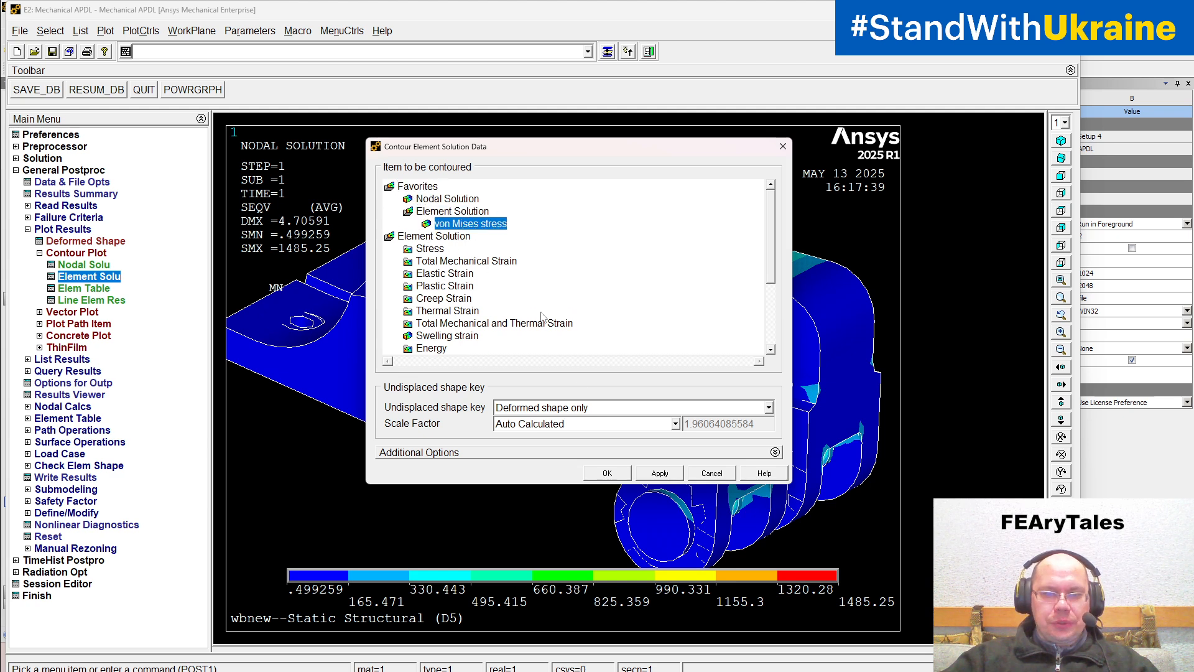
pyautogui.click(607, 472)
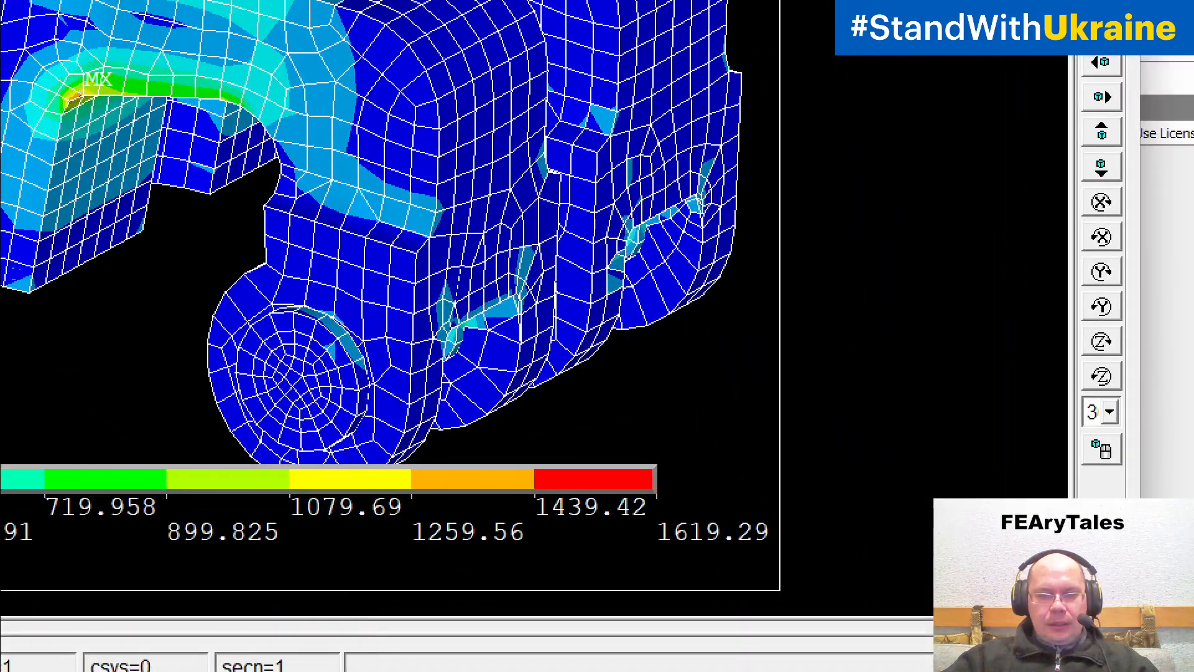
pyautogui.click(810, 572)
pyautogui.moveTo(657, 484)
pyautogui.mouseDown()
pyautogui.moveTo(802, 582)
pyautogui.moveTo(659, 482)
pyautogui.mouseUp()
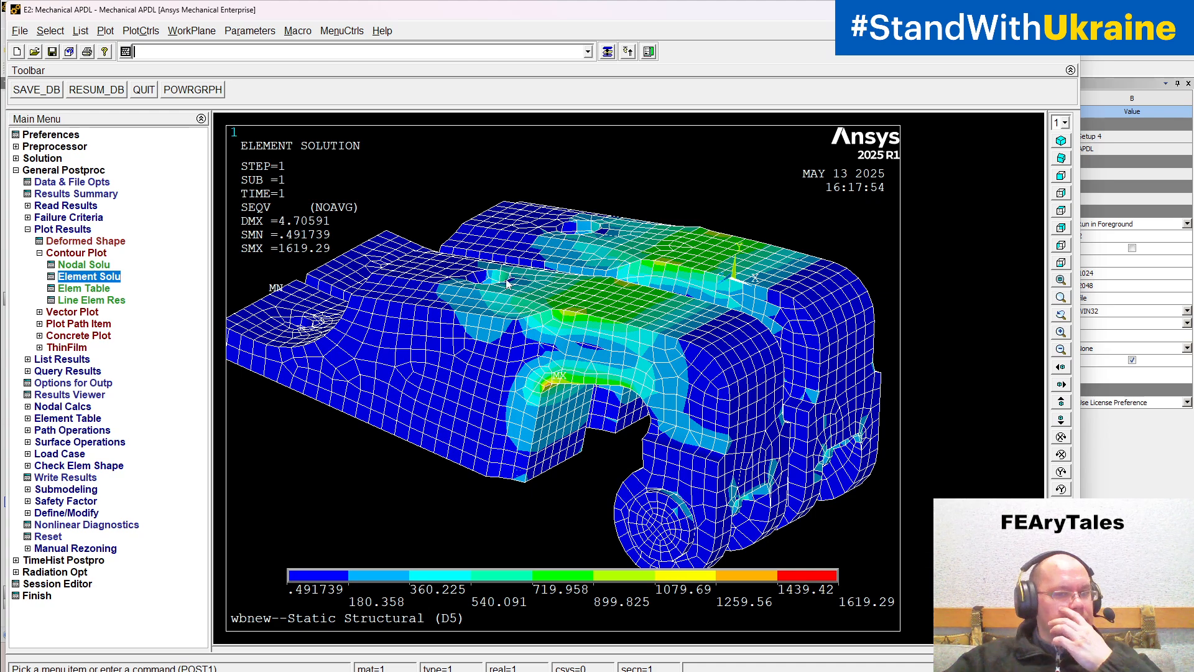
# Examine the unaveraged stress contours across element boundaries around the maximum stress location at the notch corner.
pyautogui.scroll(3, 501, 398)
pyautogui.scroll(5, 498, 429)
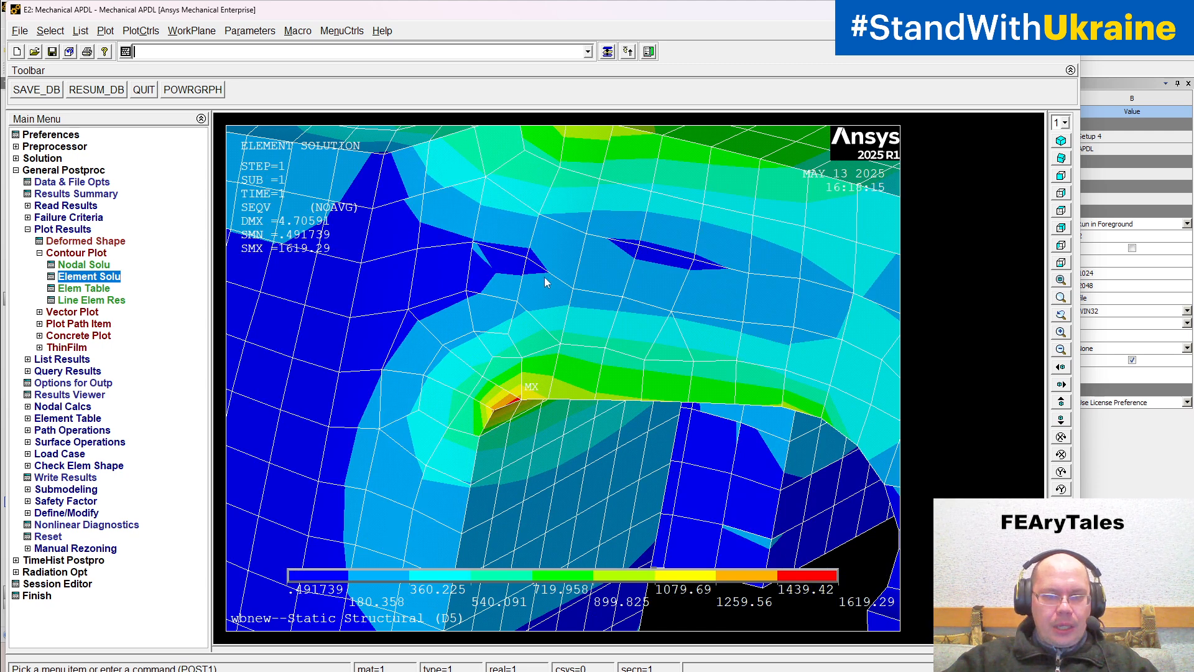
pyautogui.scroll(2, 572, 323)
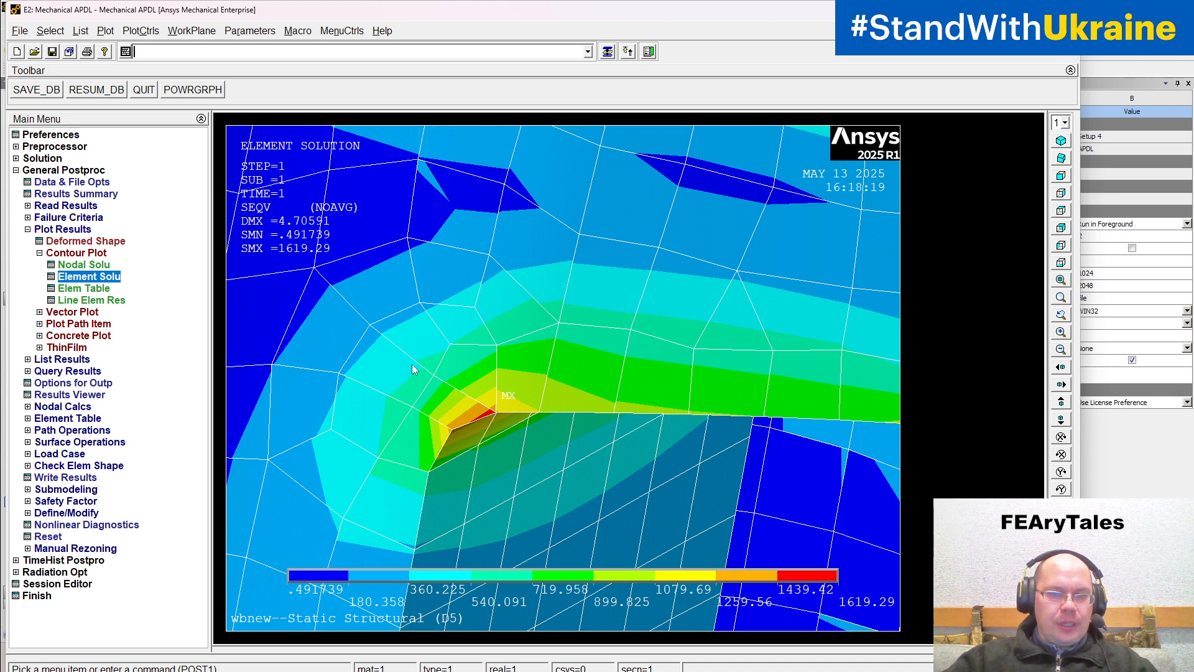
pyautogui.scroll(3, 443, 386)
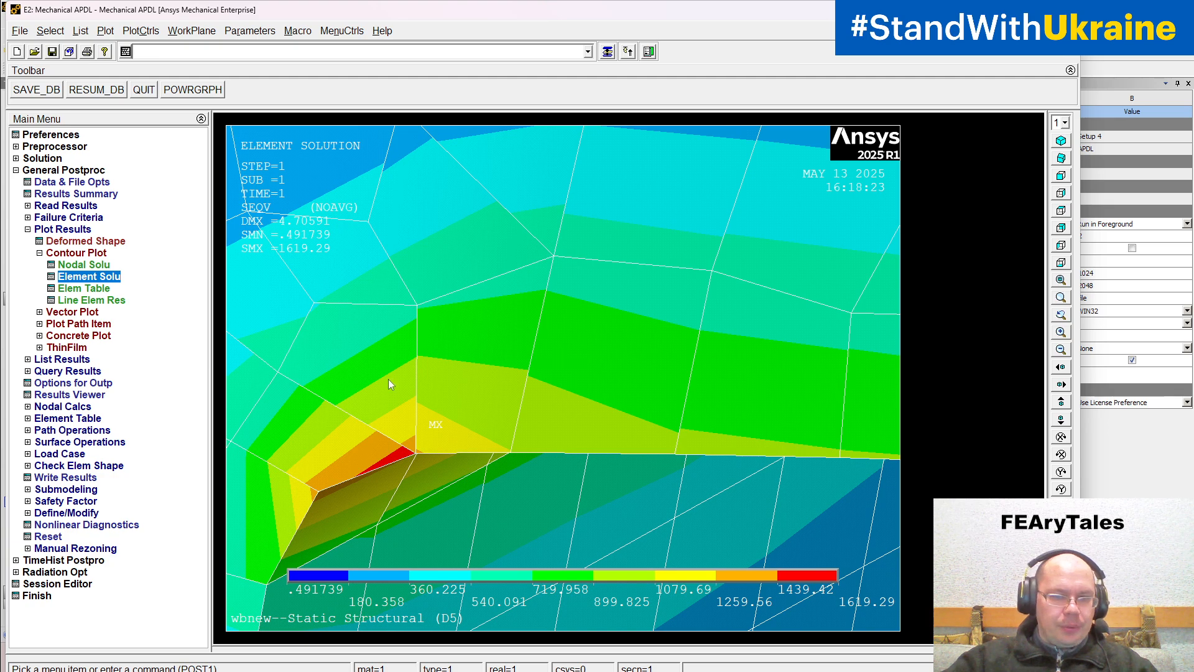
pyautogui.scroll(-4, 417, 317)
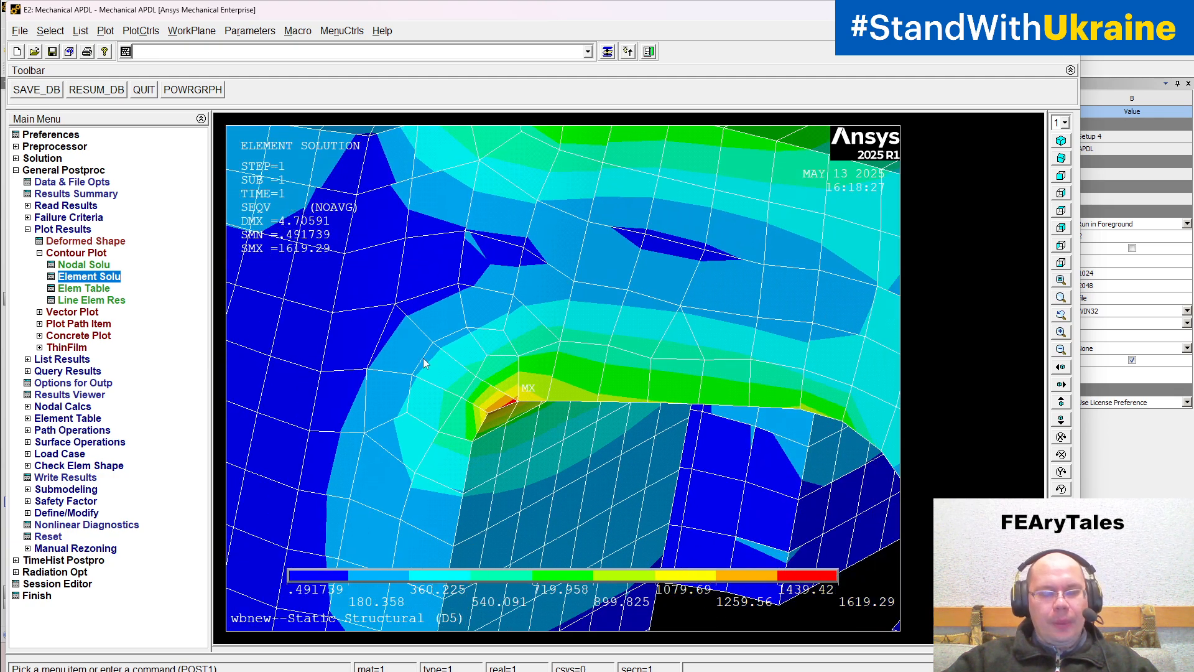
pyautogui.scroll(-4, 423, 363)
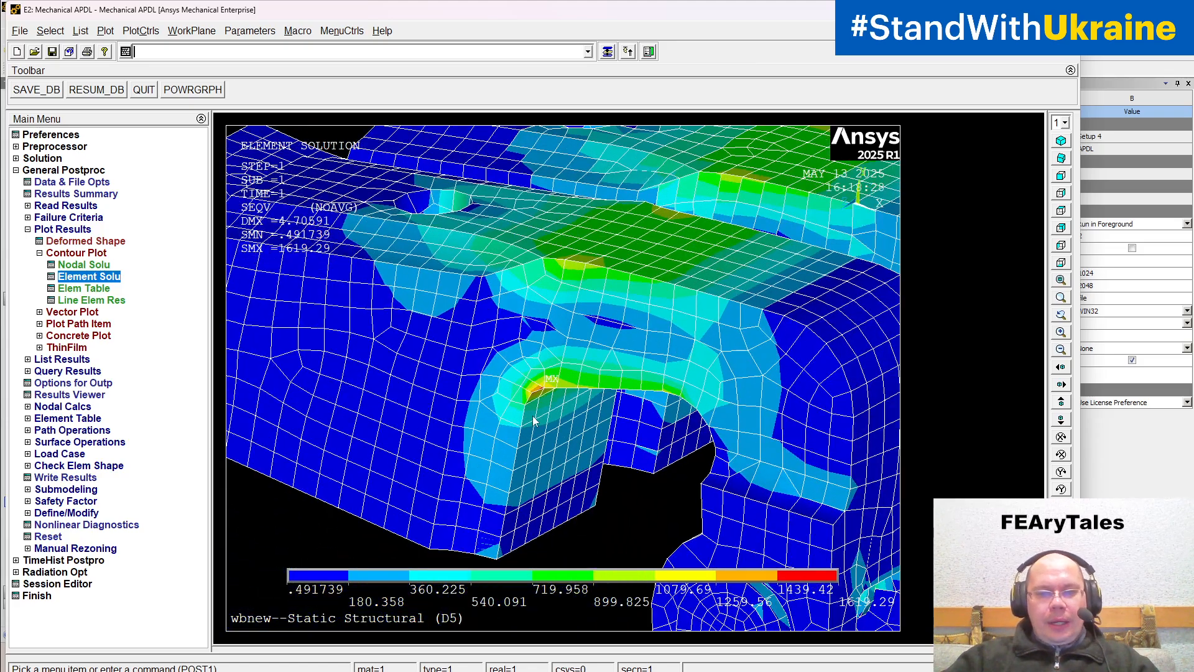
pyautogui.scroll(-3, 590, 433)
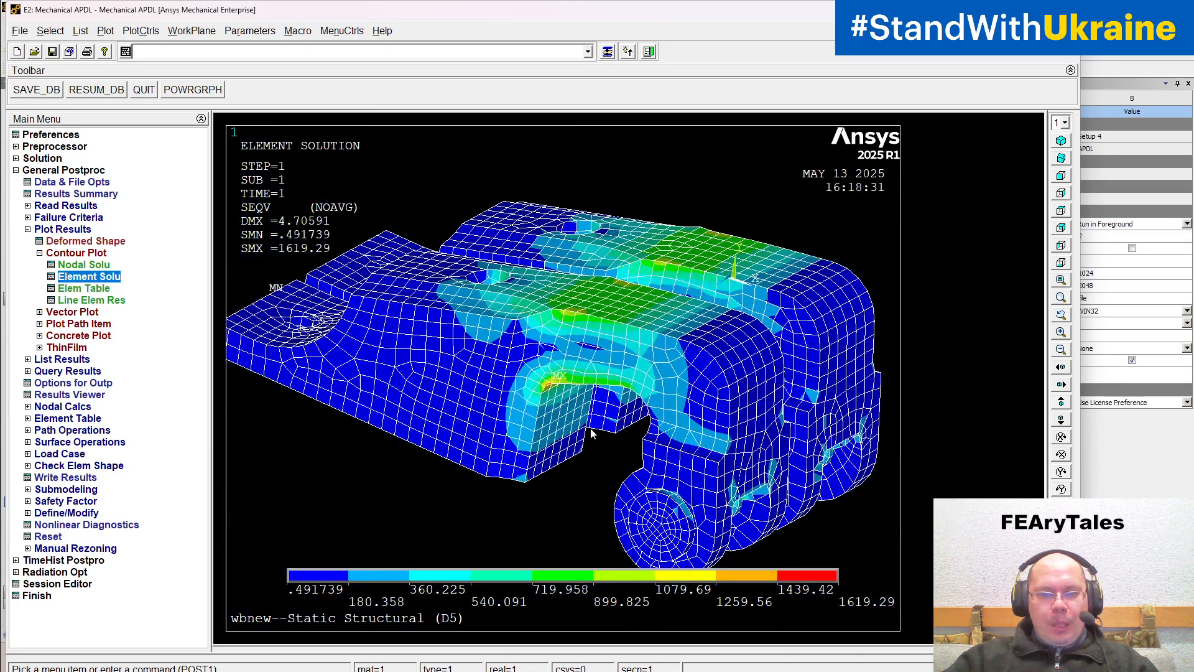
pyautogui.scroll(-3, 591, 434)
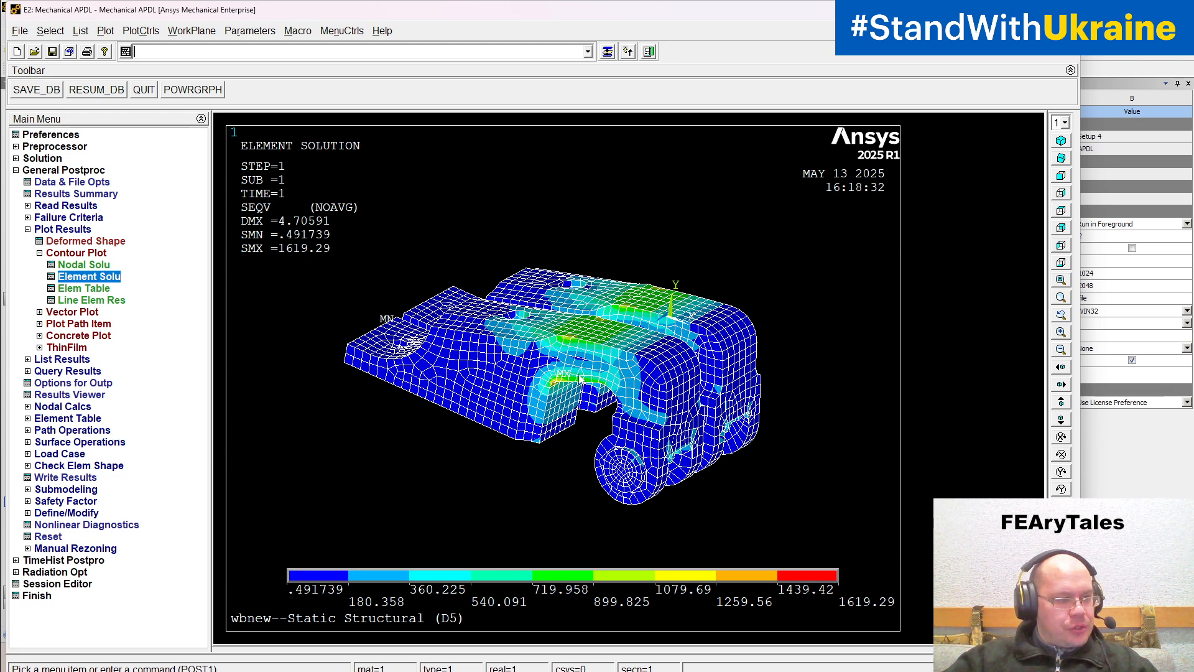
pyautogui.scroll(6, 528, 370)
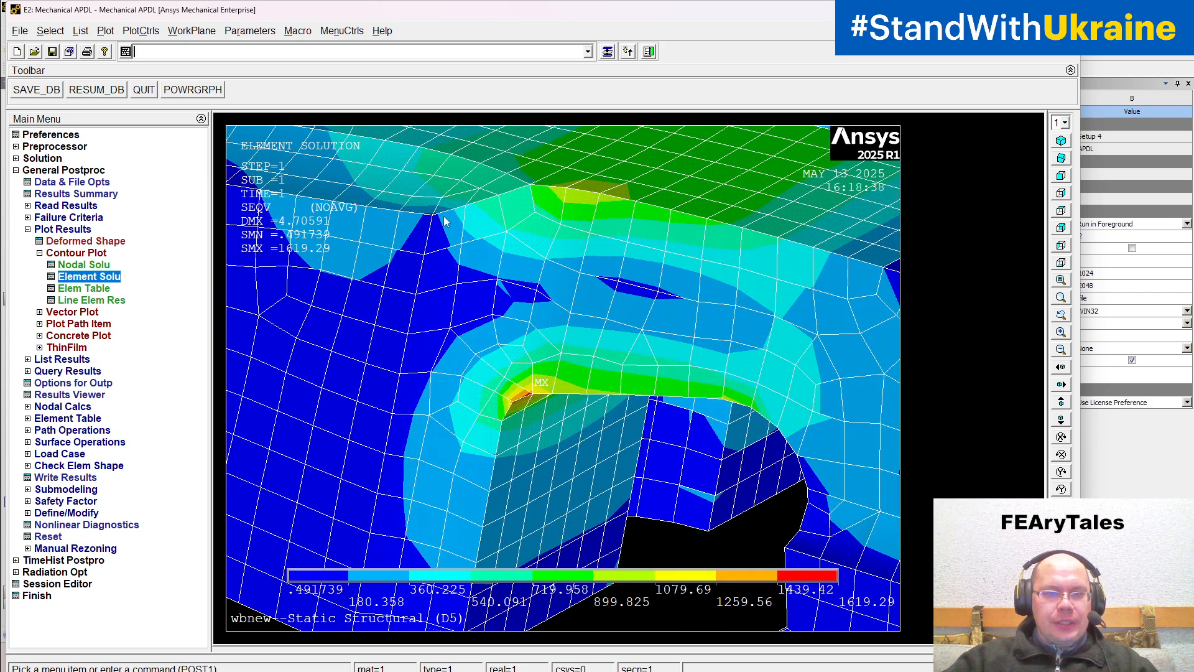
pyautogui.scroll(-4, 476, 277)
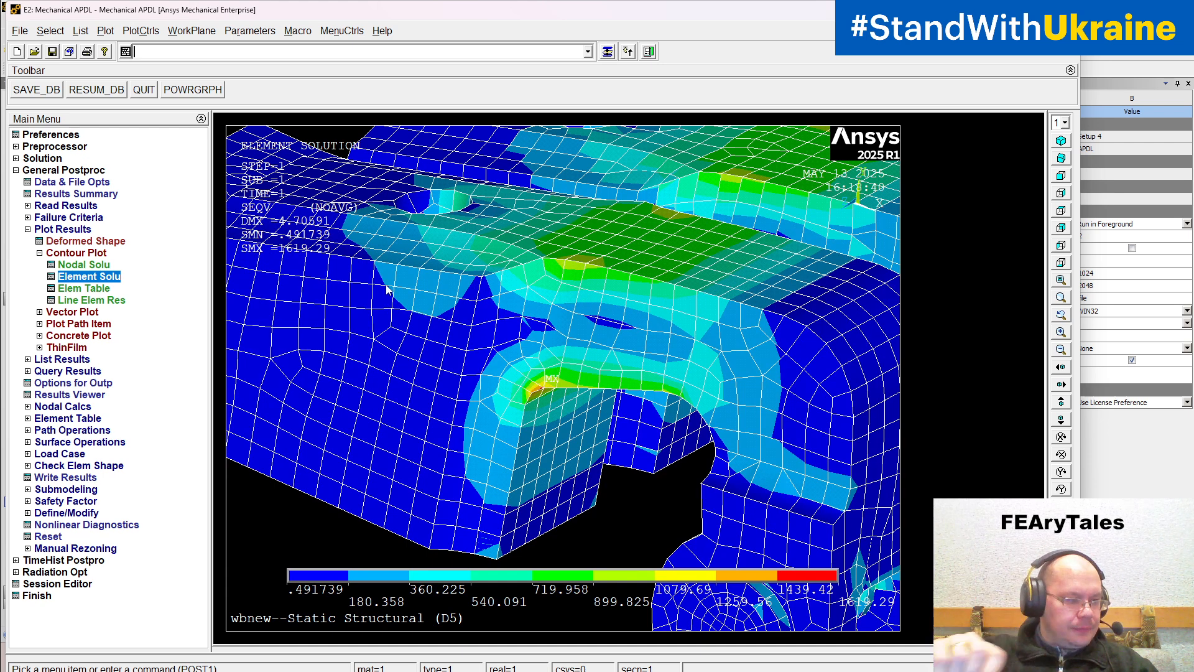
pyautogui.scroll(5, 472, 423)
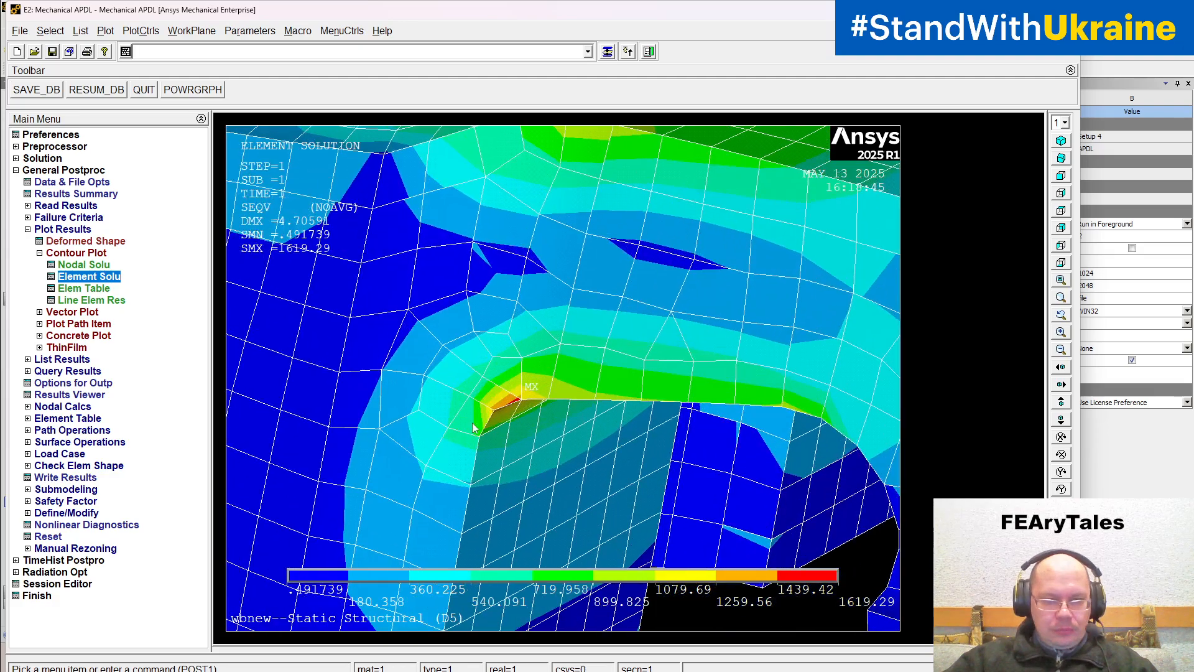
pyautogui.scroll(1, 472, 423)
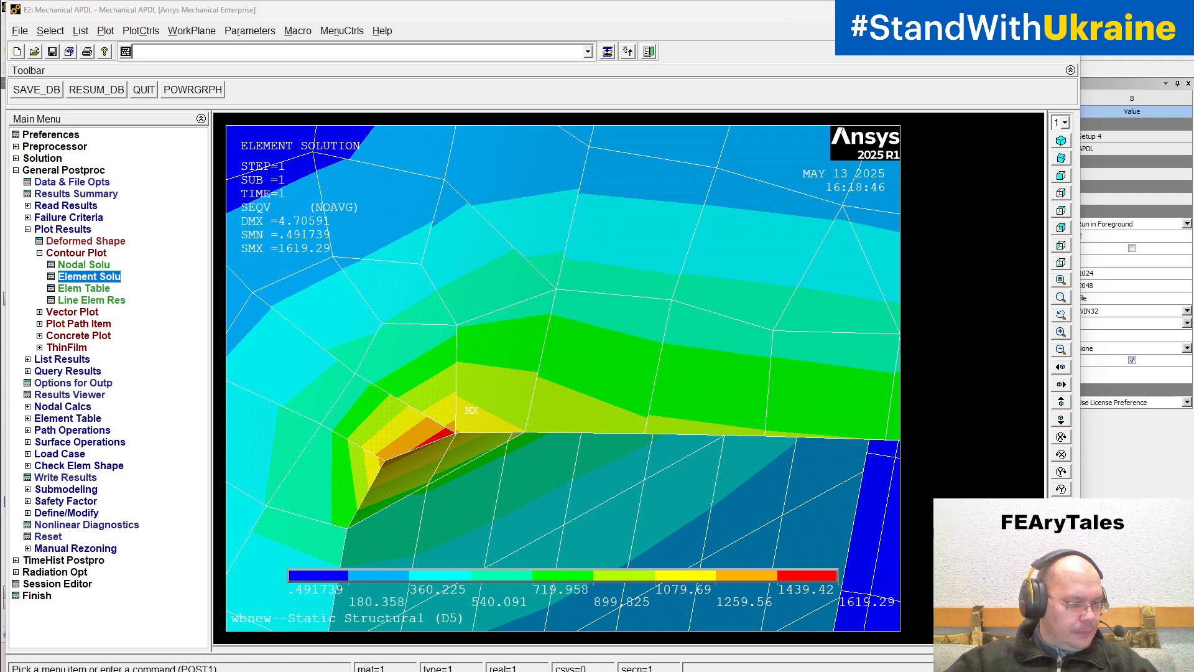
# Switch to the Elastic system's Mechanical window, display the unaveraged equivalent stress result for comparison, and return to Mechanical APDL.
pyautogui.hotkey('alt', 'Tab')
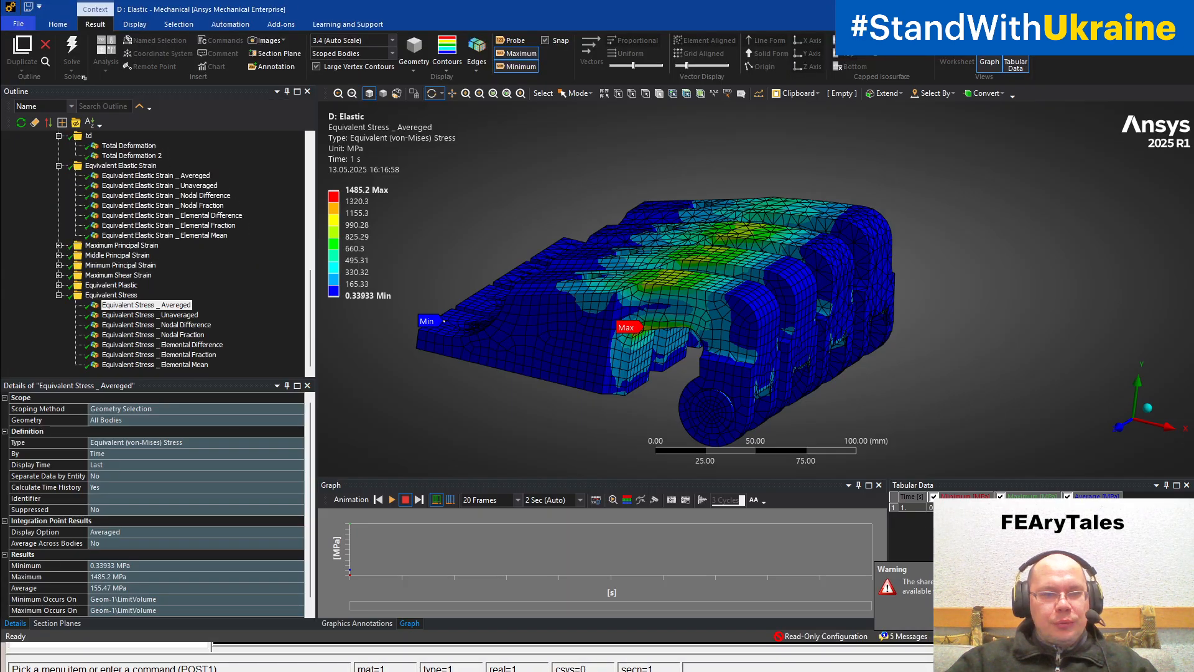
pyautogui.click(187, 314)
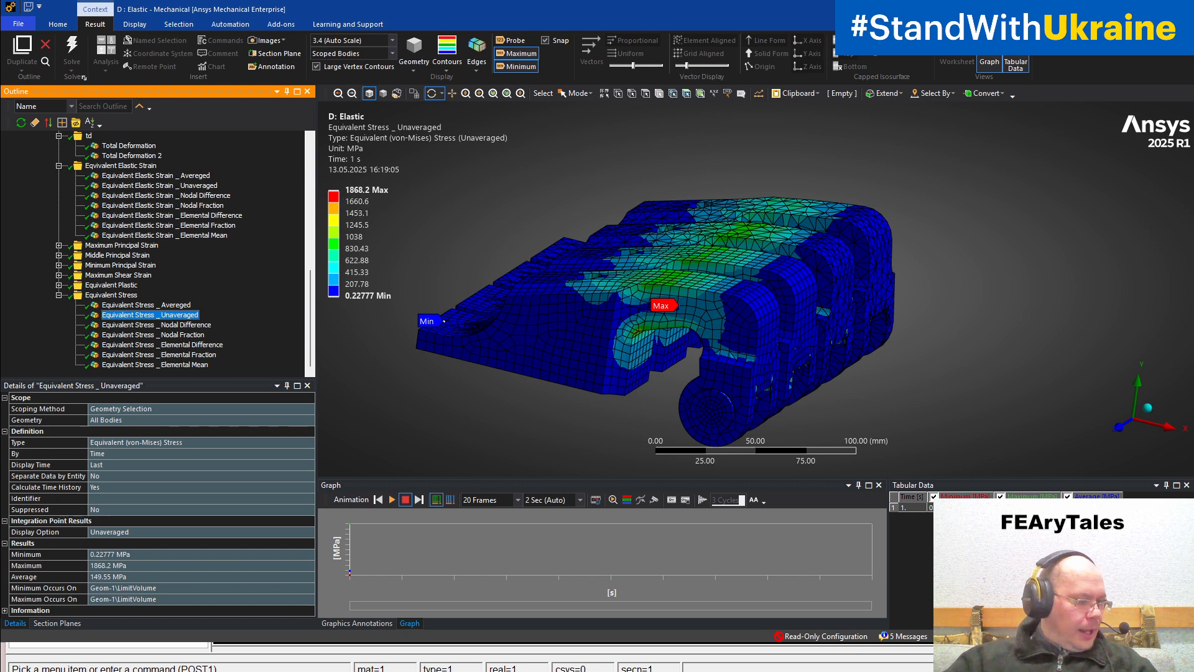
pyautogui.hotkey('alt', 'Tab')
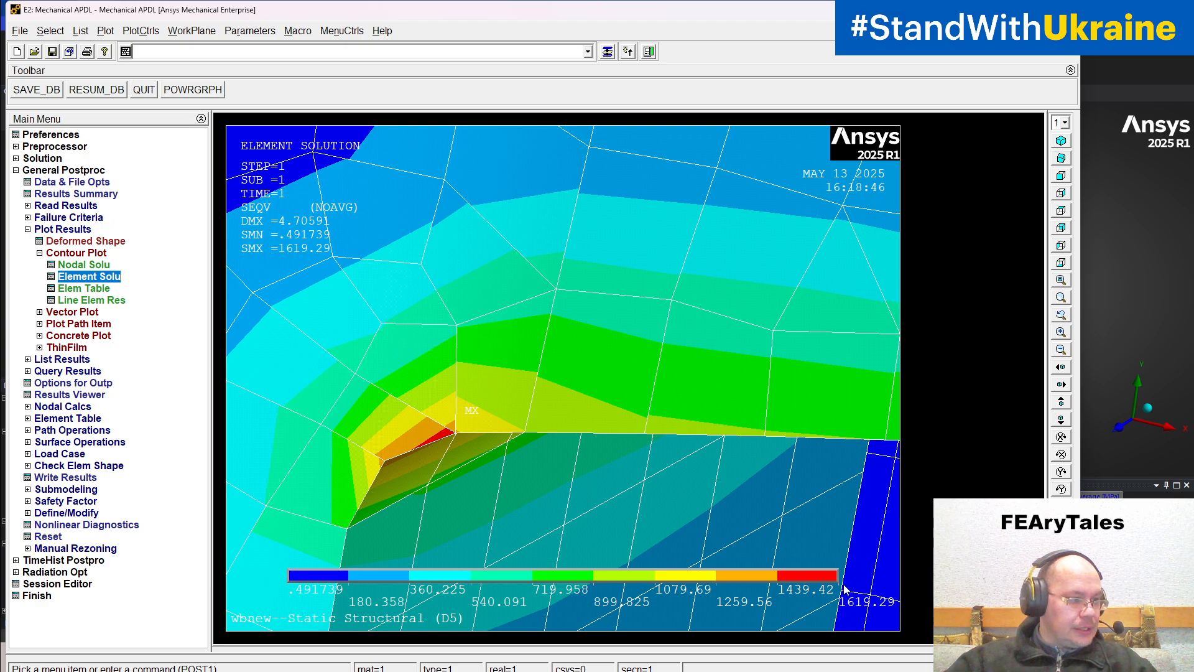
# Inspect the element solution stress contours from both sides of the bracket, including the inner notch edges.
pyautogui.scroll(-4, 843, 588)
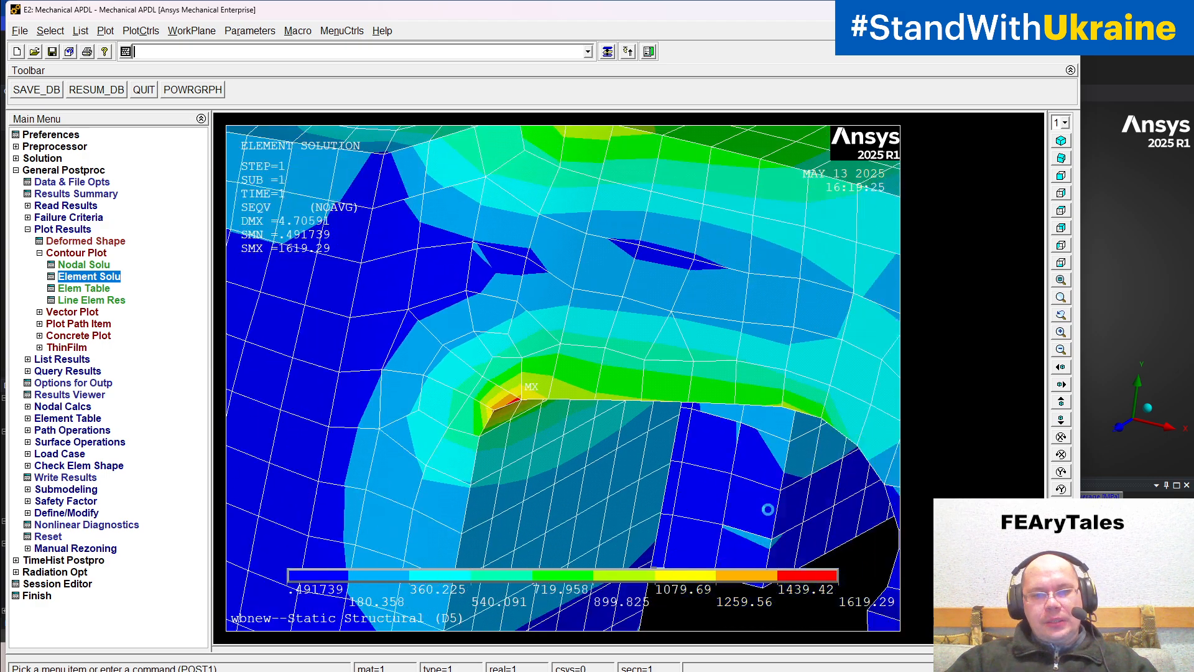
pyautogui.scroll(-6, 768, 510)
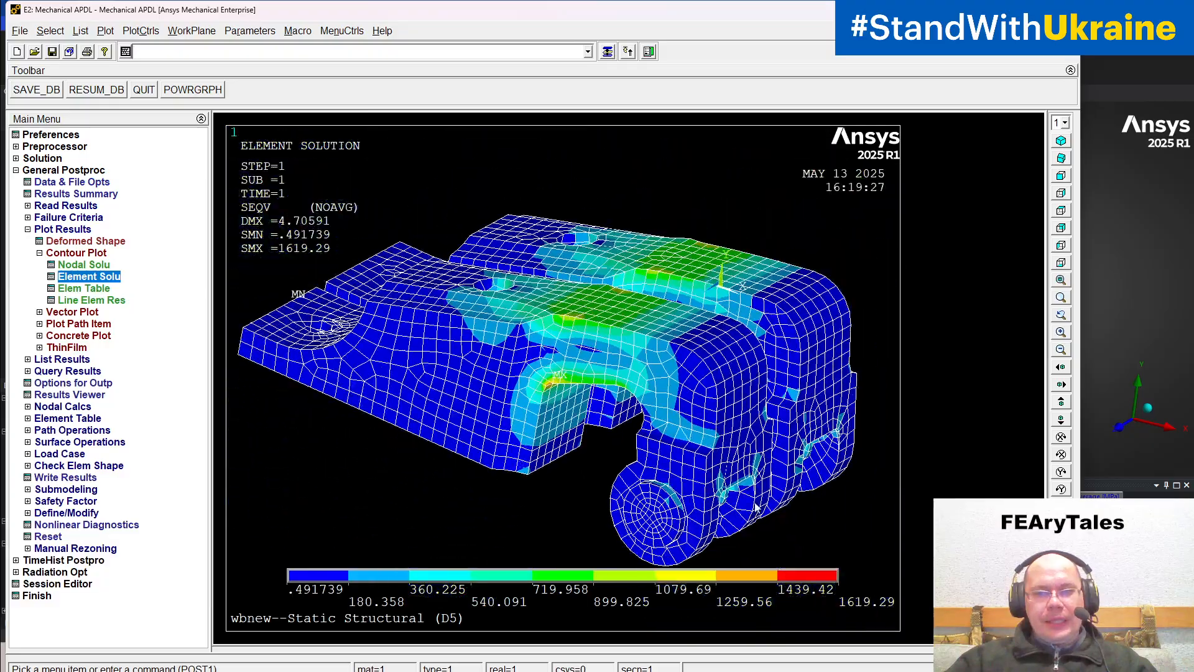
pyautogui.keyDown('ctrl'); pyautogui.moveTo(766, 499); pyautogui.dragTo(434, 553, button='right'); pyautogui.keyUp('ctrl')
pyautogui.keyDown('ctrl'); pyautogui.moveTo(450, 498); pyautogui.dragTo(517, 516, button='right'); pyautogui.keyUp('ctrl')
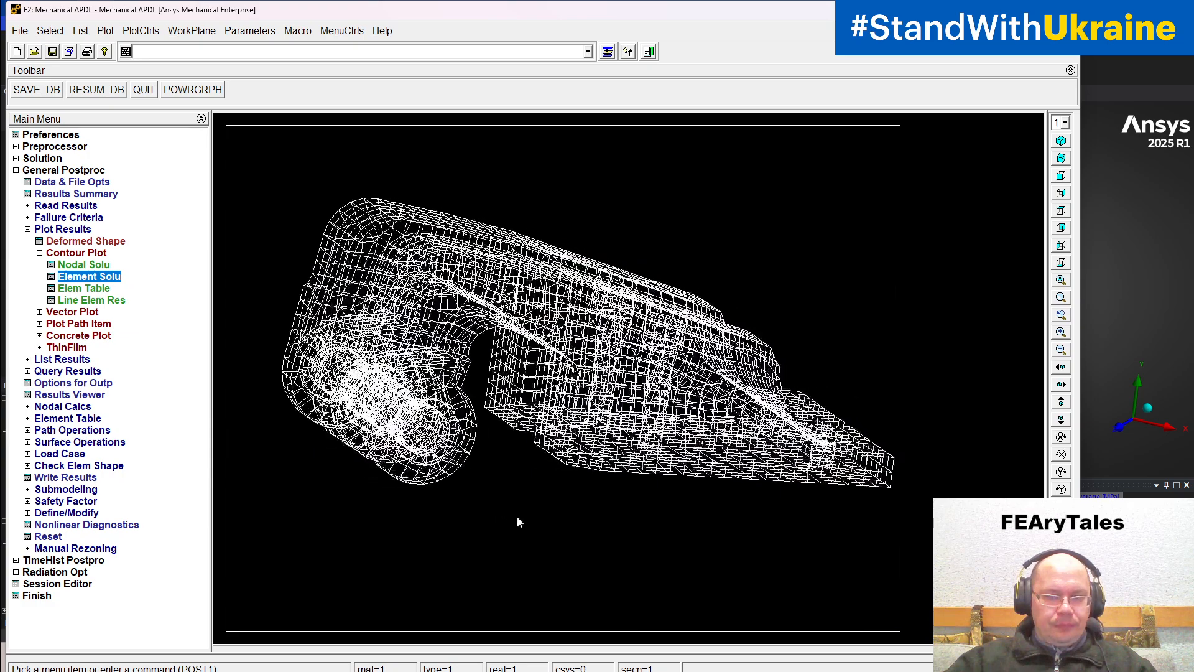
pyautogui.scroll(4, 494, 488)
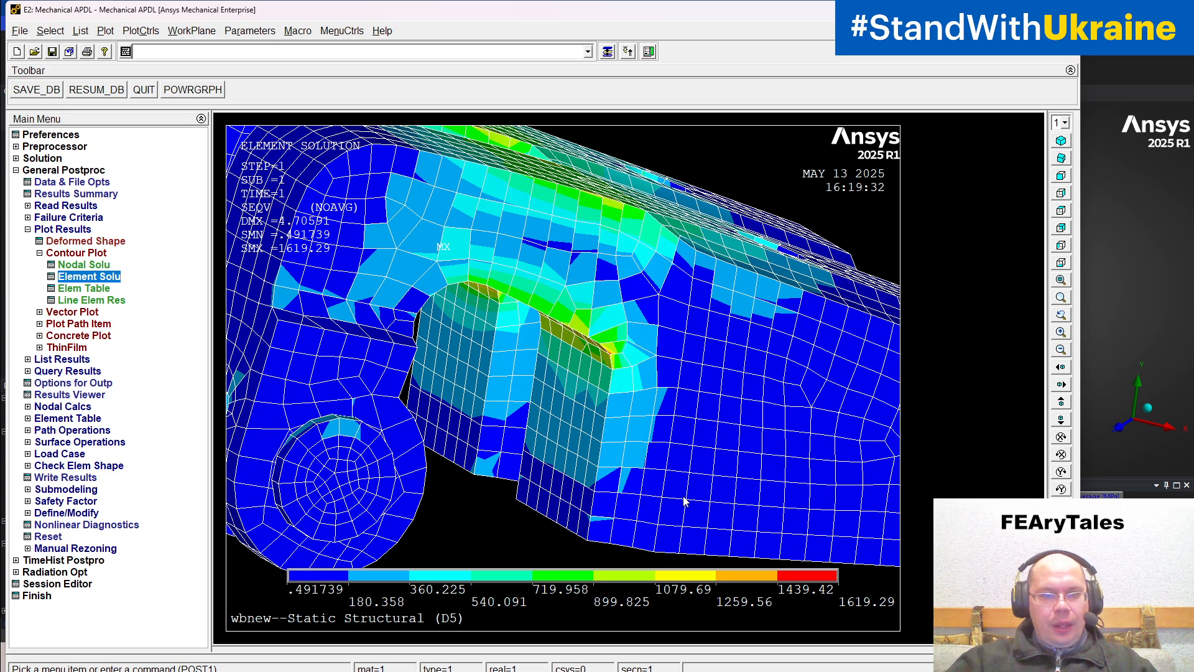
pyautogui.scroll(-3, 669, 476)
pyautogui.keyDown('ctrl'); pyautogui.moveTo(561, 467); pyautogui.dragTo(819, 522, button='right'); pyautogui.keyUp('ctrl')
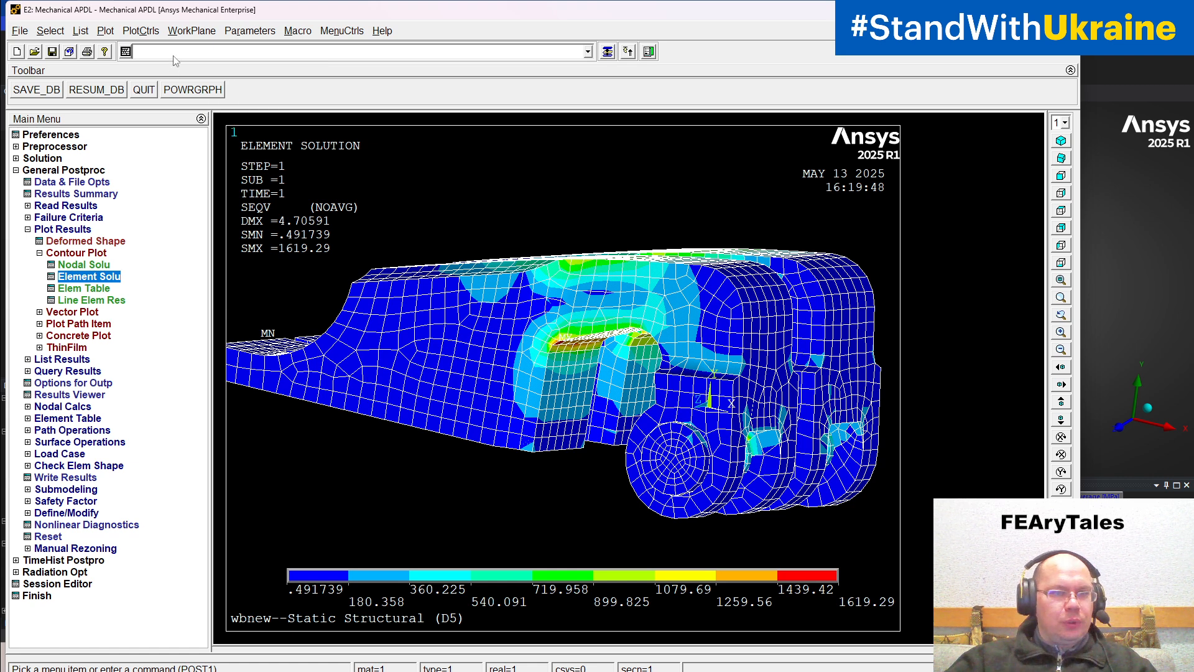
# Set the graphics mode to full with the command /graphics,full and redraw the element stress plot around the notch.
pyautogui.write('*')
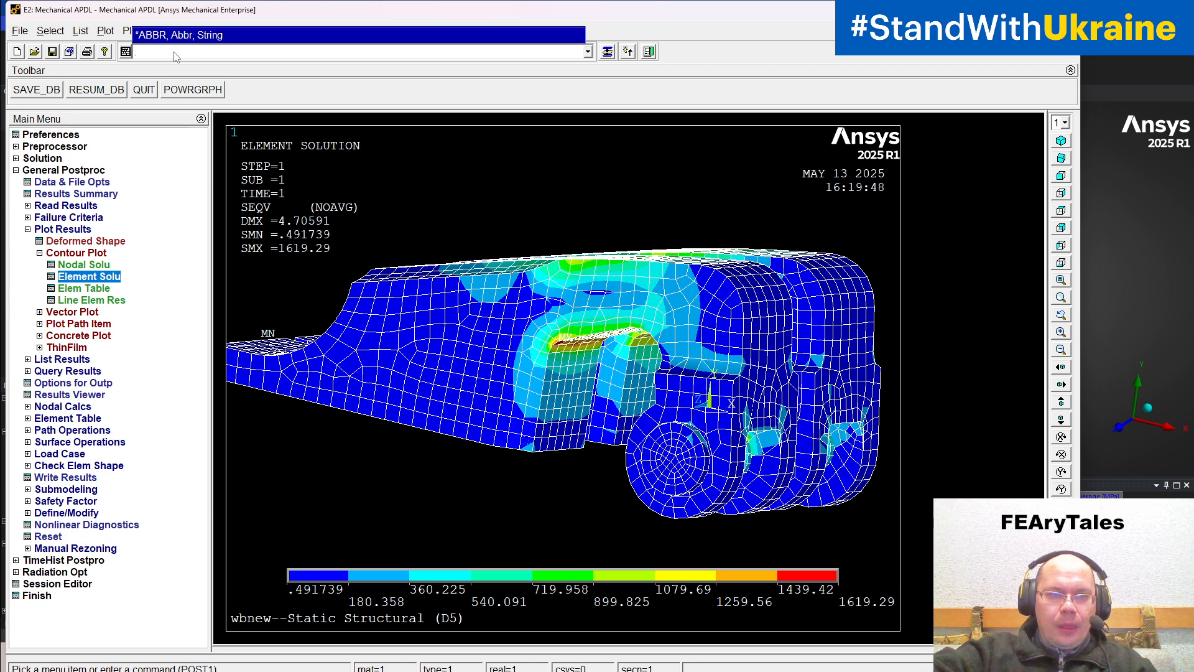
pyautogui.press('BackSpace')
pyautogui.write('/')
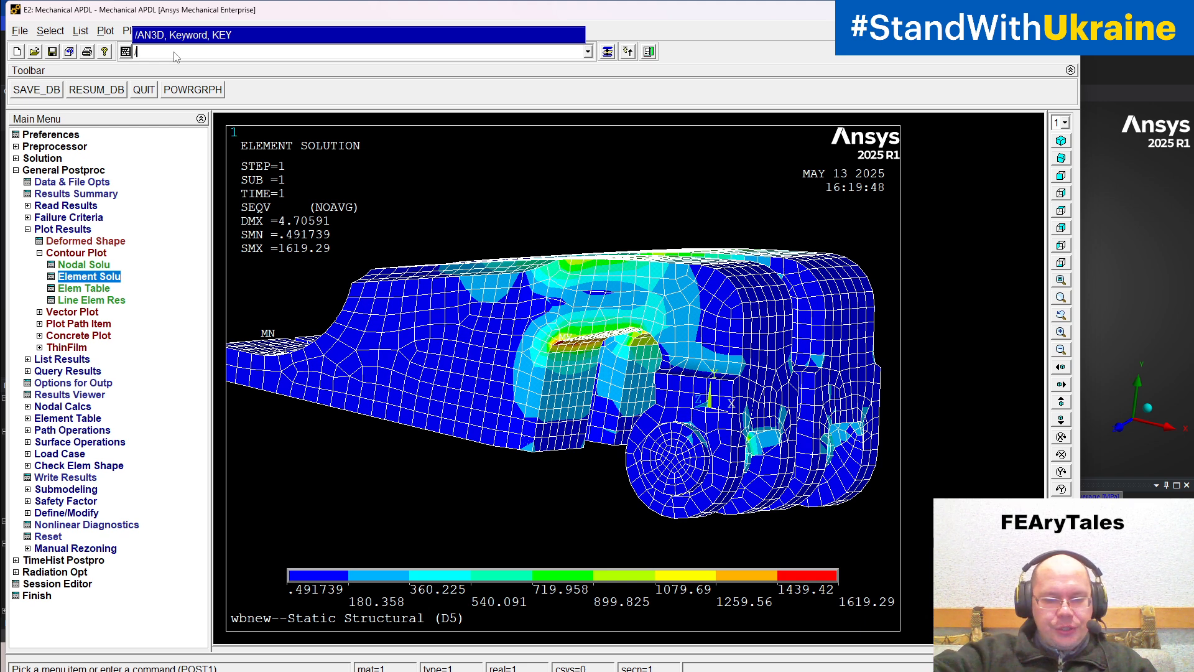
pyautogui.write('graphic')
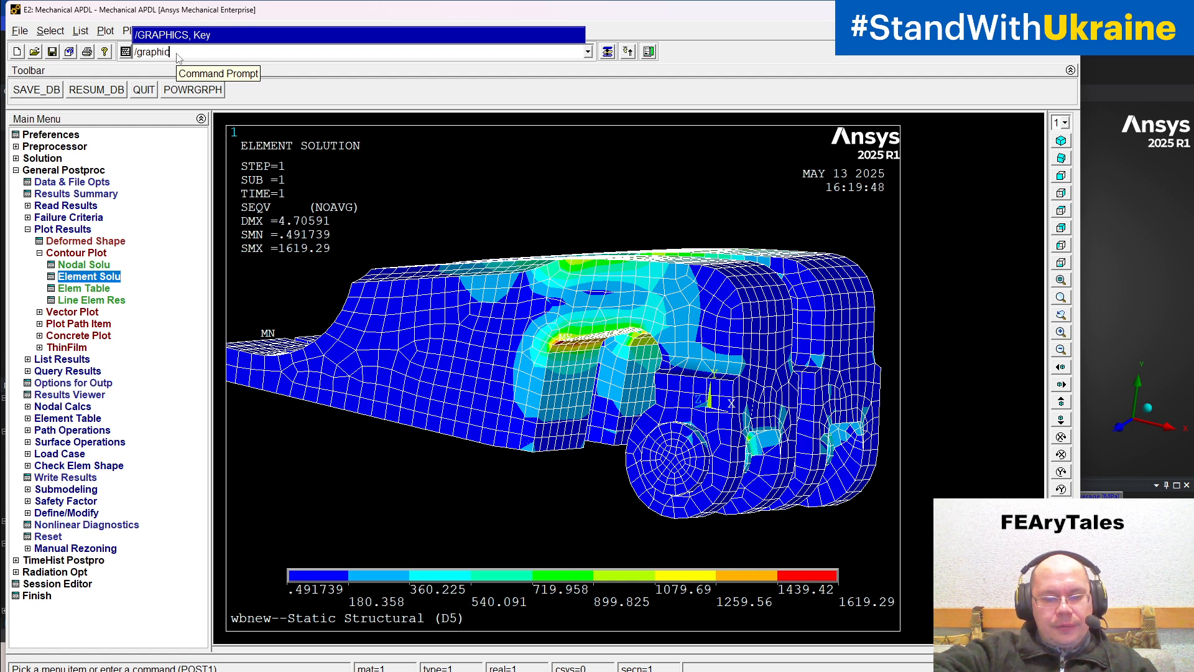
pyautogui.write('s')
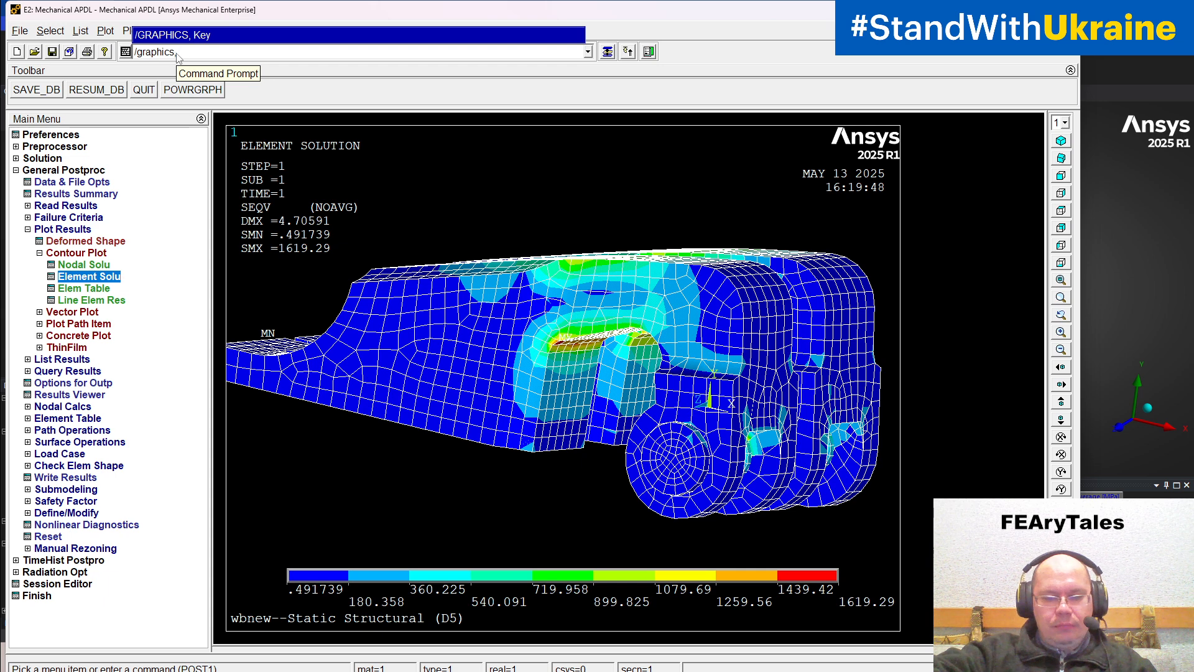
pyautogui.write(',full')
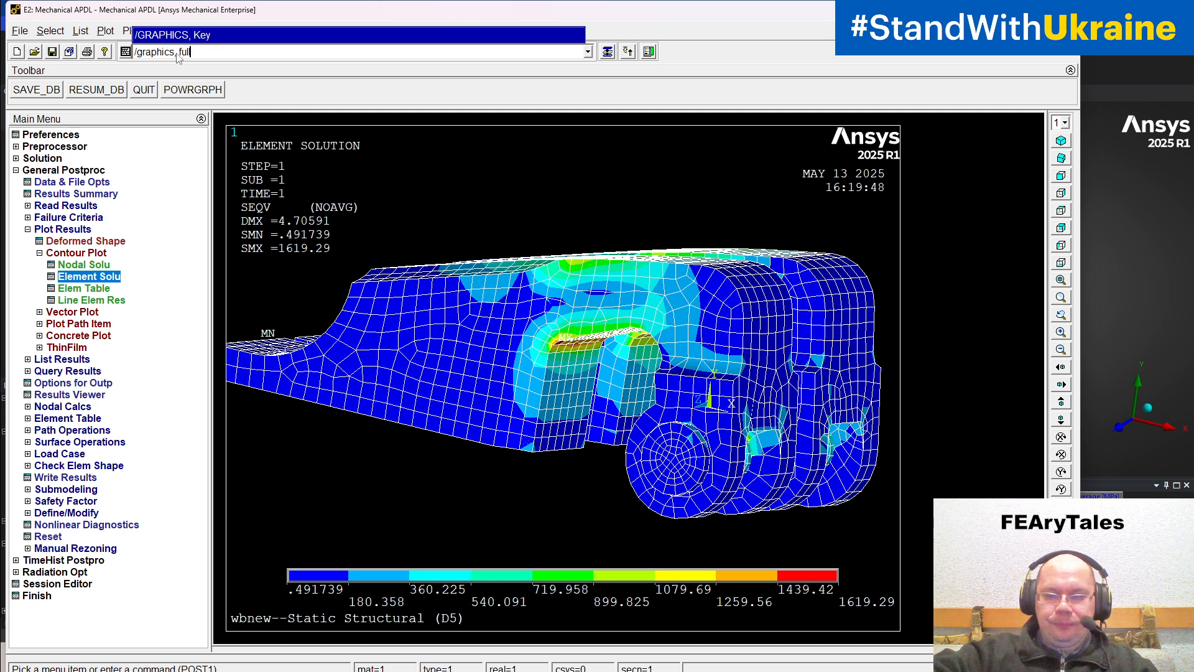
pyautogui.press('Return')
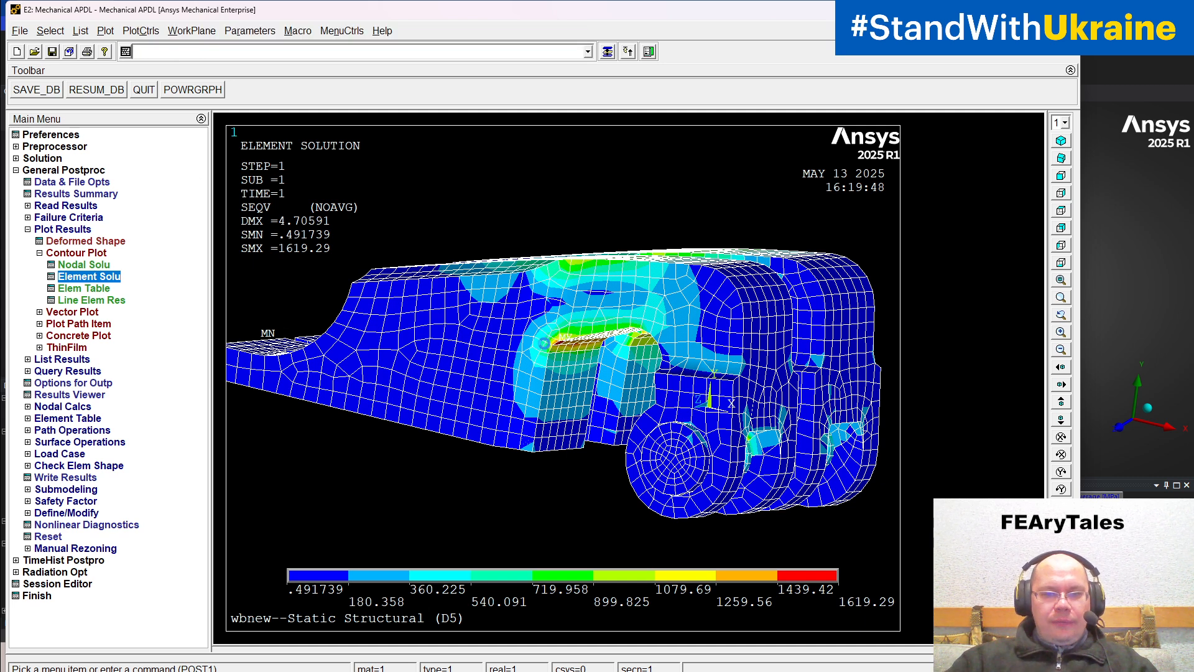
pyautogui.scroll(1, 544, 343)
pyautogui.scroll(4, 543, 343)
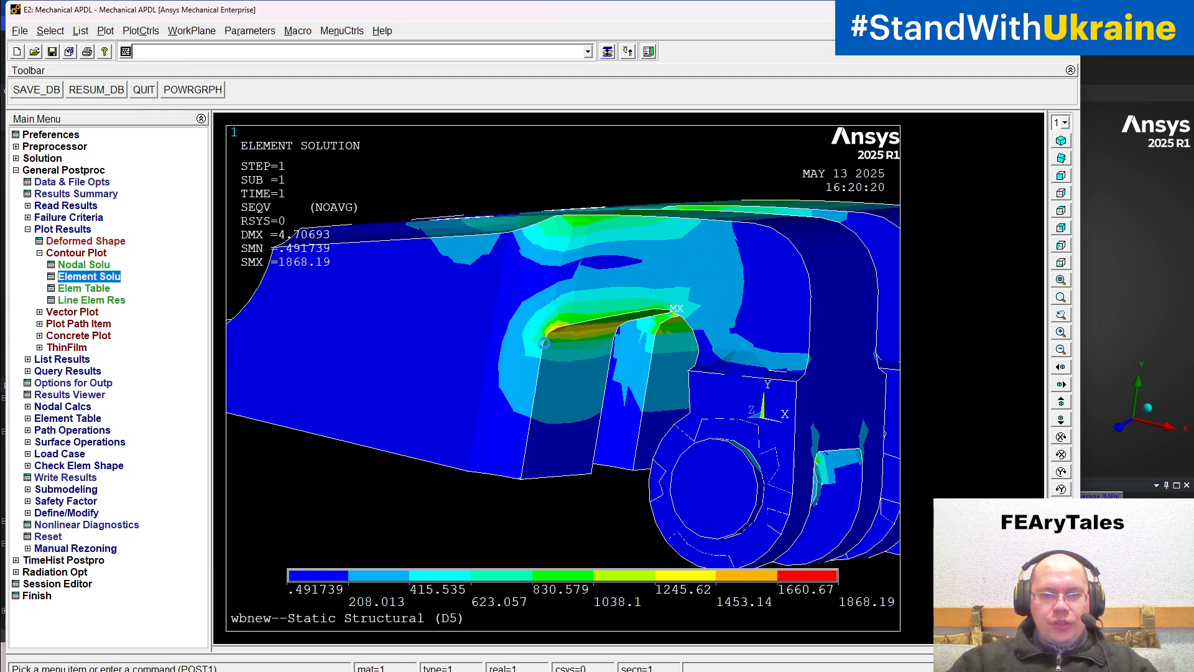
# Replot the unaveraged von Mises element solution around the notch and check the maximum stress in the contour legend.
pyautogui.scroll(3, 544, 344)
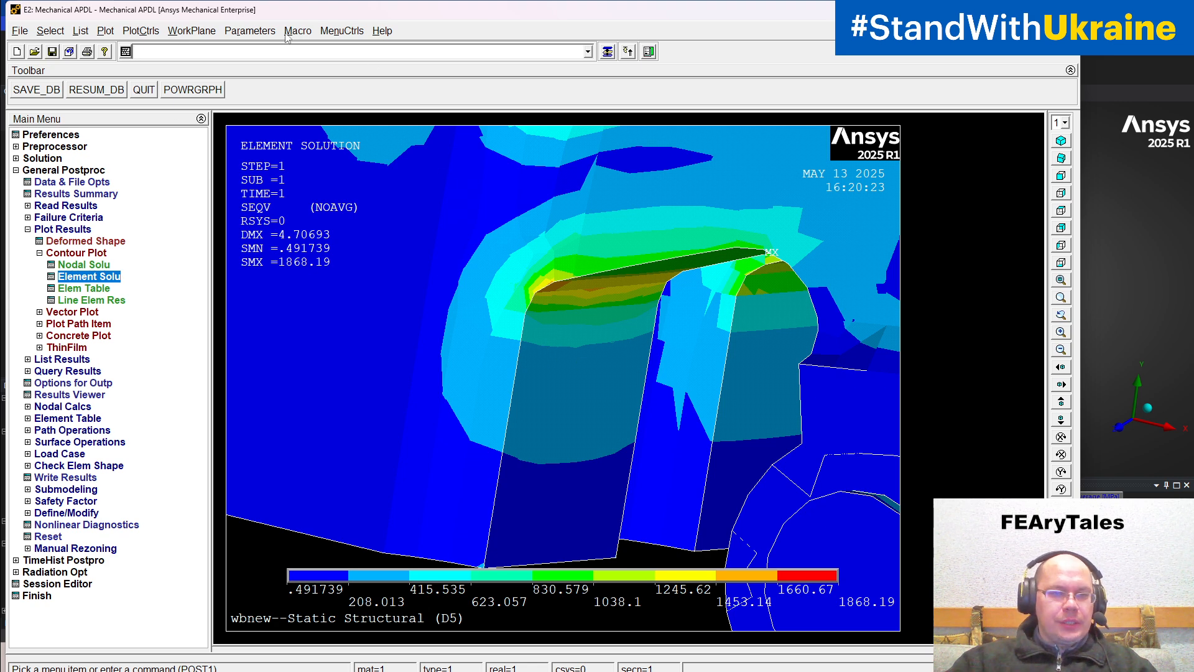
pyautogui.click(105, 31)
pyautogui.click(121, 50)
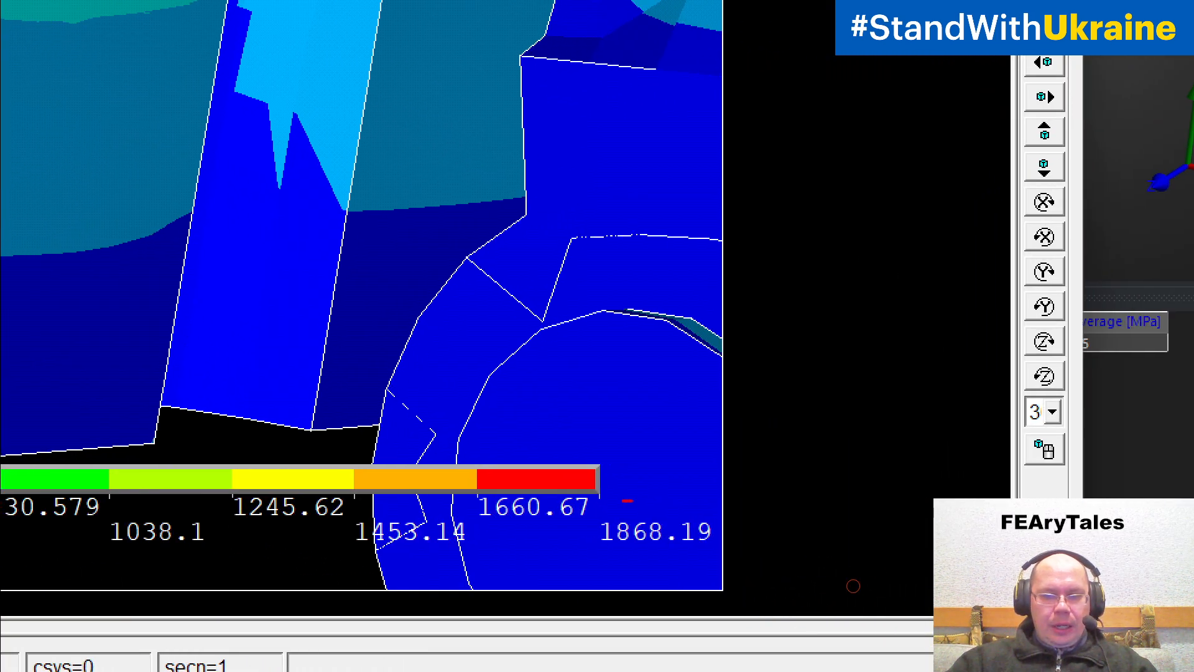
pyautogui.moveTo(627, 500)
pyautogui.mouseDown()
pyautogui.moveTo(641, 574)
pyautogui.moveTo(611, 514)
pyautogui.mouseUp()
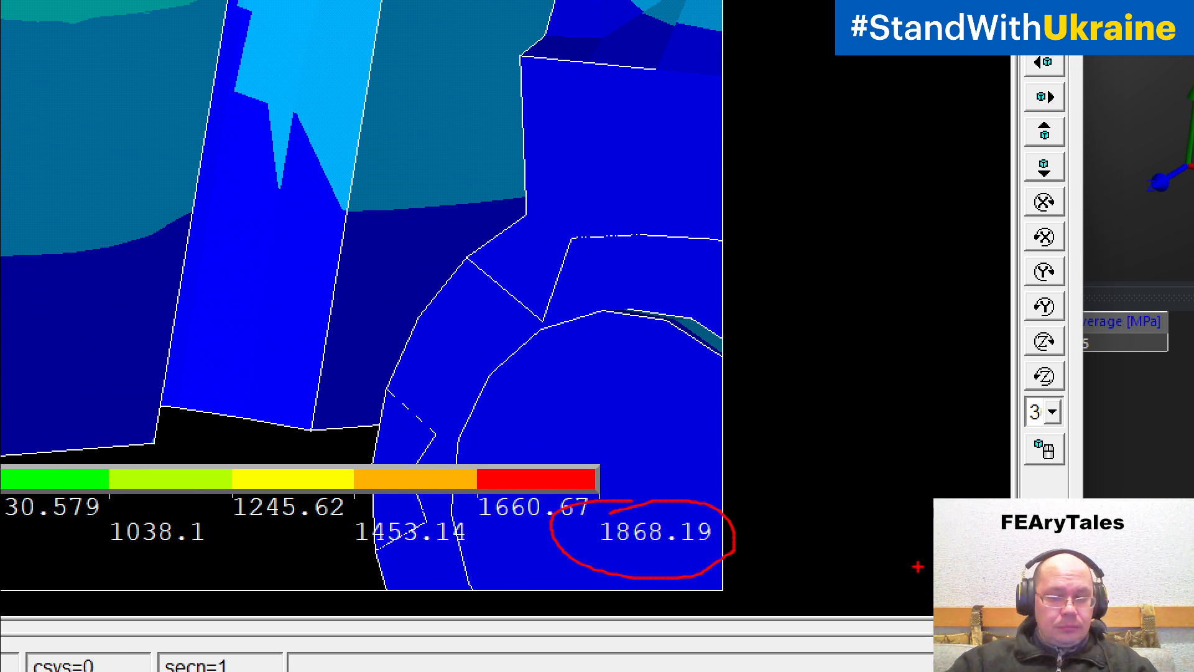
pyautogui.moveTo(678, 547); pyautogui.dragTo(708, 553)
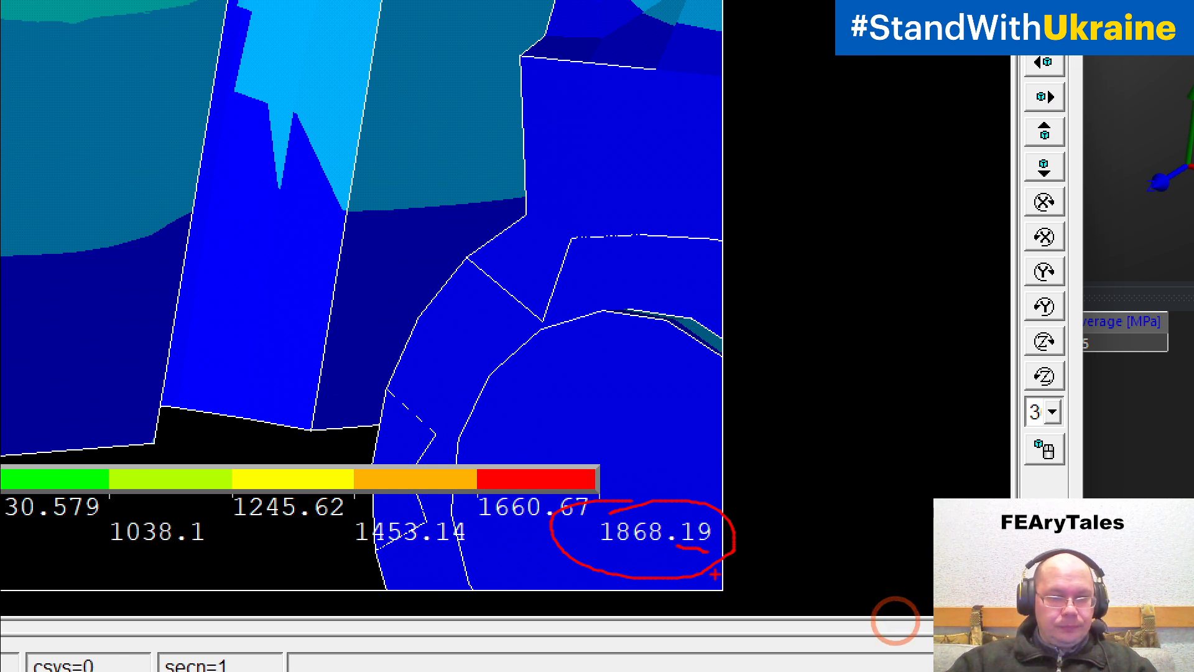
pyautogui.press('Escape')
pyautogui.scroll(-1, 802, 426)
pyautogui.scroll(-2, 802, 426)
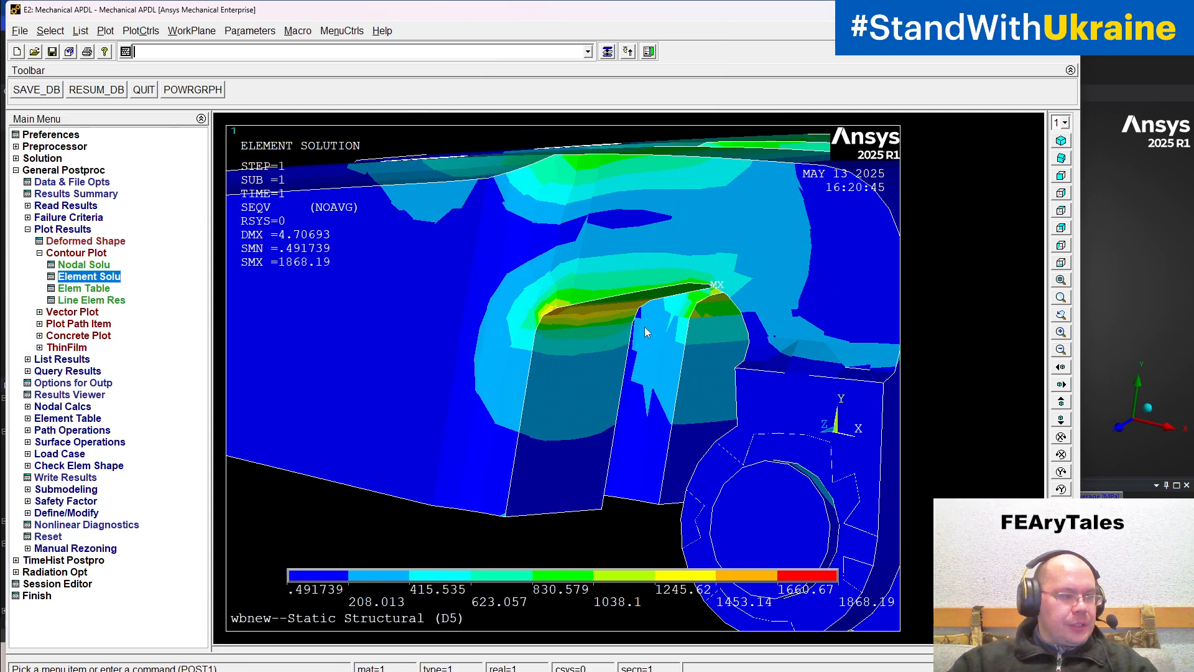
pyautogui.scroll(-1, 645, 326)
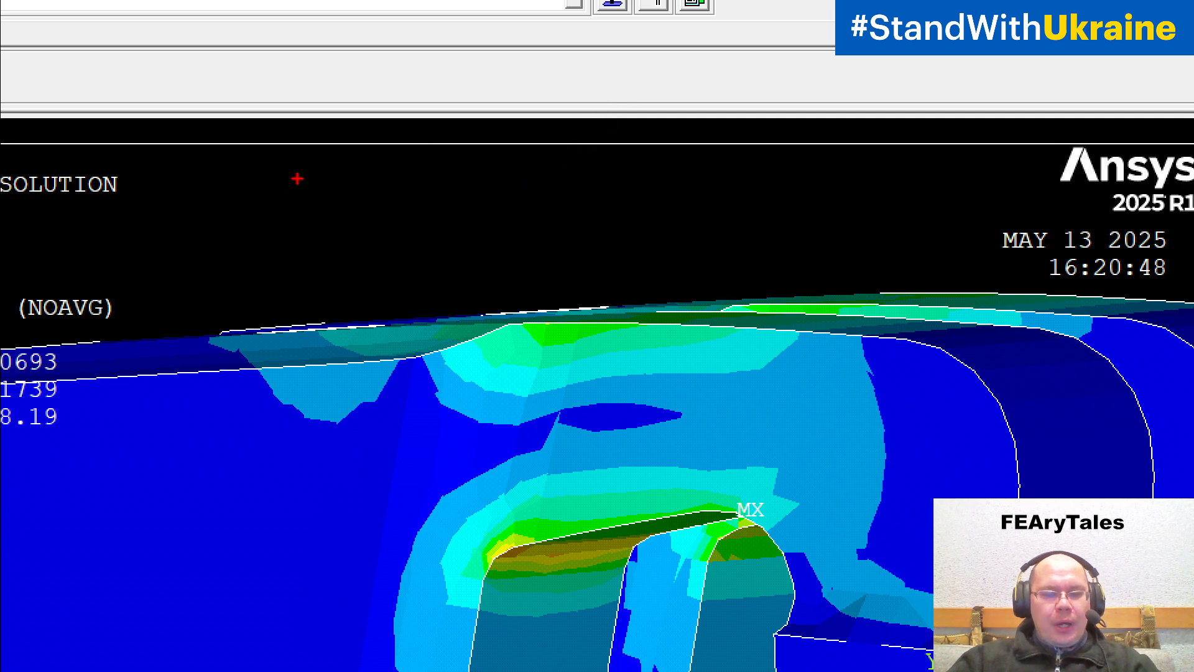
pyautogui.moveTo(298, 180)
pyautogui.mouseDown()
pyautogui.moveTo(336, 226)
pyautogui.moveTo(390, 166)
pyautogui.mouseUp()
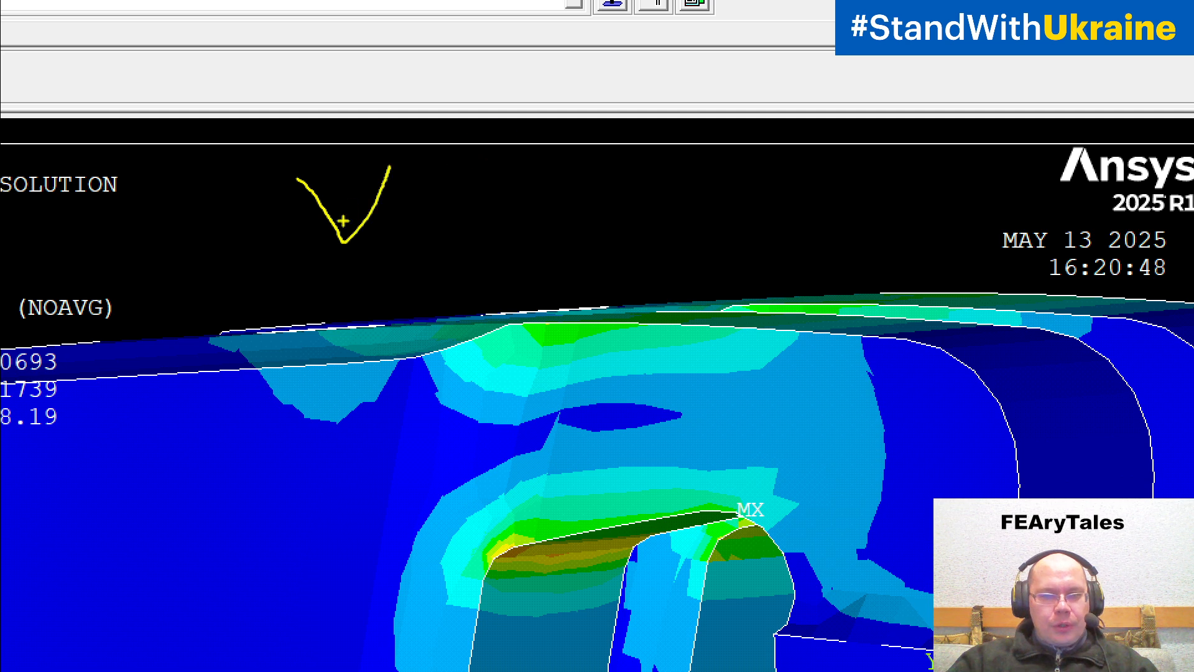
pyautogui.moveTo(348, 246)
pyautogui.mouseDown()
pyautogui.moveTo(461, 248)
pyautogui.moveTo(398, 165)
pyautogui.mouseUp()
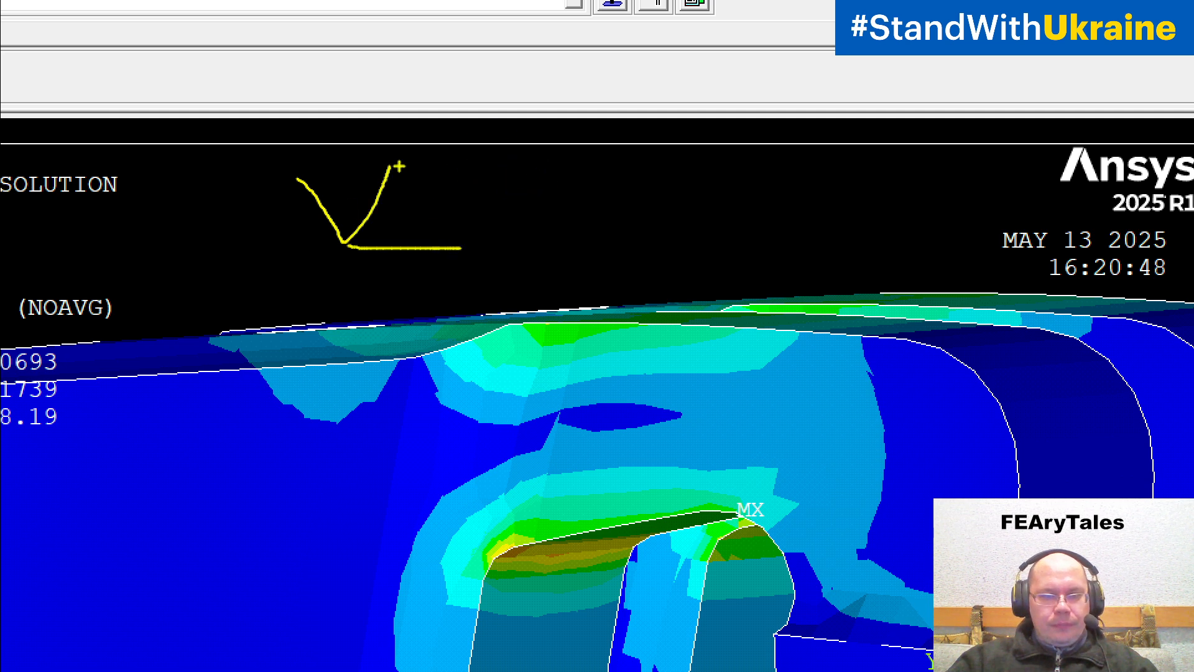
pyautogui.moveTo(437, 230); pyautogui.dragTo(450, 247)
pyautogui.moveTo(336, 247); pyautogui.dragTo(236, 244)
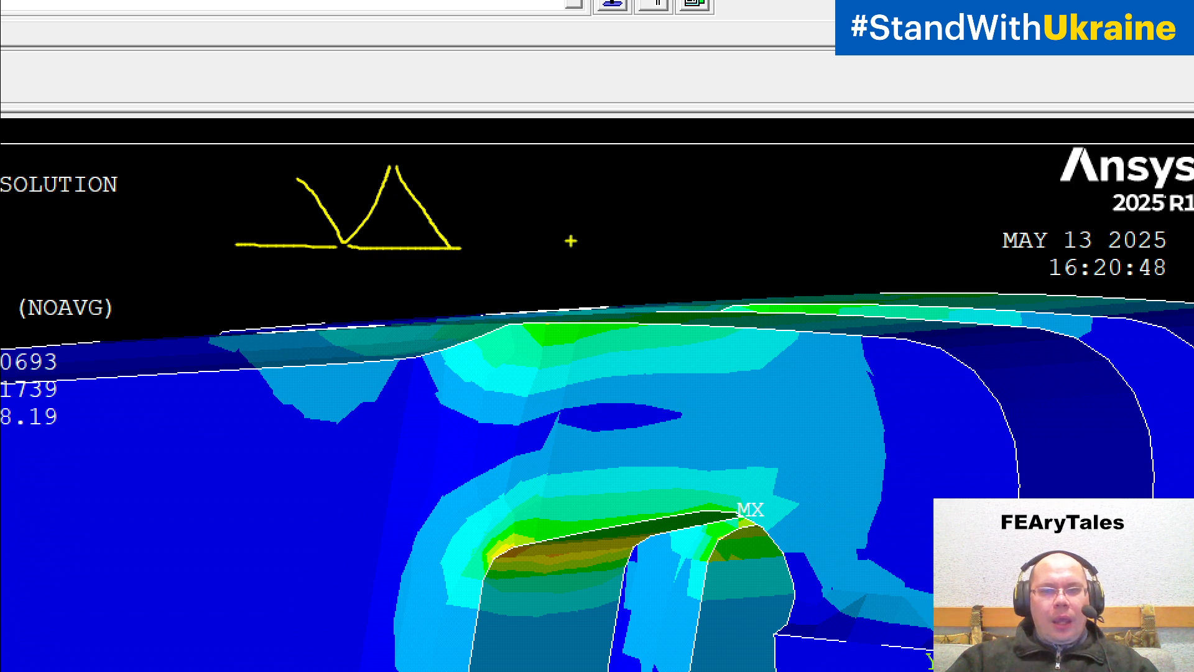
pyautogui.moveTo(552, 252); pyautogui.dragTo(875, 234)
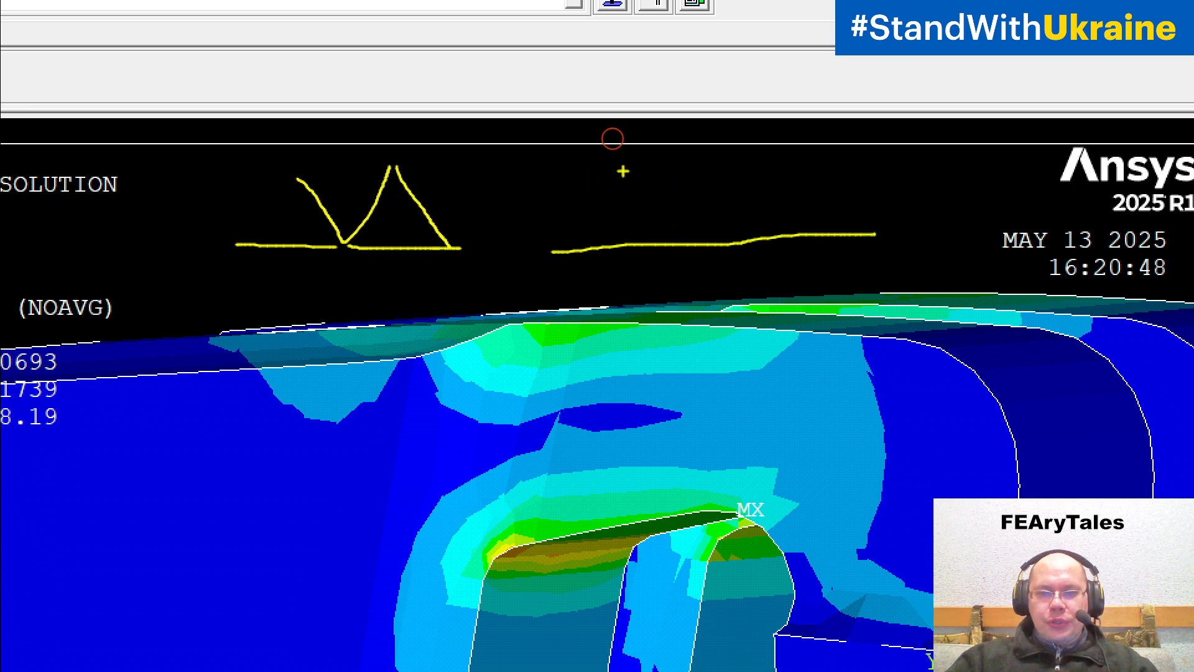
pyautogui.moveTo(622, 169)
pyautogui.mouseDown()
pyautogui.moveTo(721, 224)
pyautogui.moveTo(739, 173)
pyautogui.mouseUp()
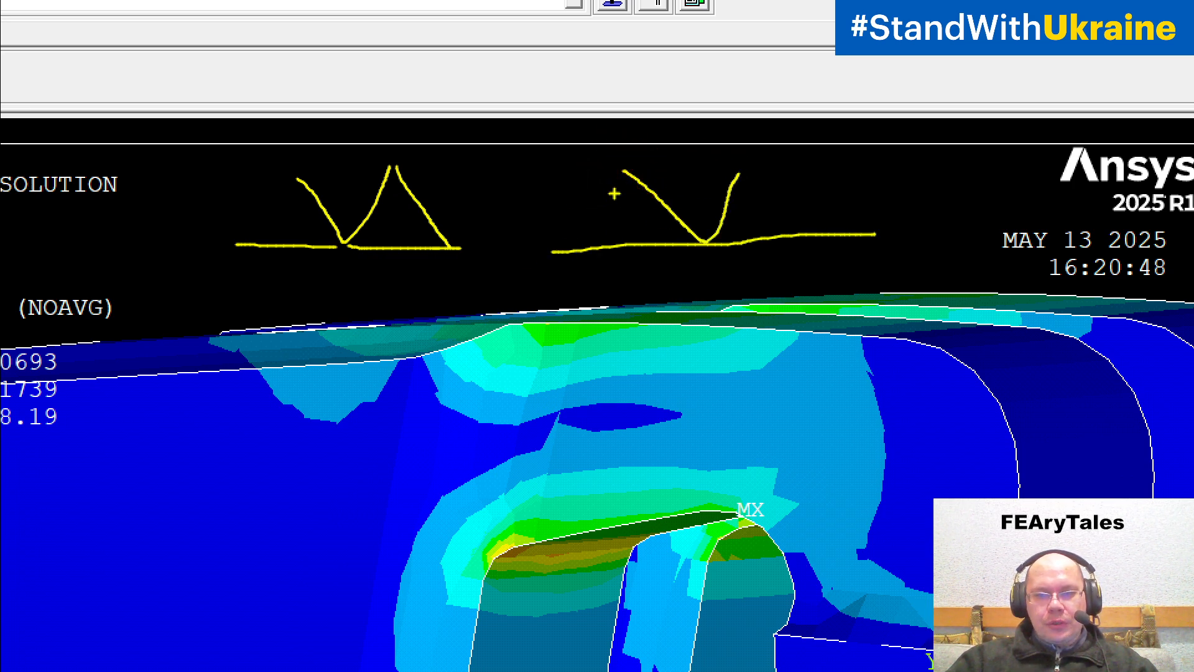
pyautogui.moveTo(618, 192)
pyautogui.mouseDown()
pyautogui.moveTo(637, 235)
pyautogui.moveTo(718, 178)
pyautogui.moveTo(827, 186)
pyautogui.moveTo(799, 212)
pyautogui.moveTo(815, 218)
pyautogui.moveTo(616, 209)
pyautogui.moveTo(756, 181)
pyautogui.mouseUp()
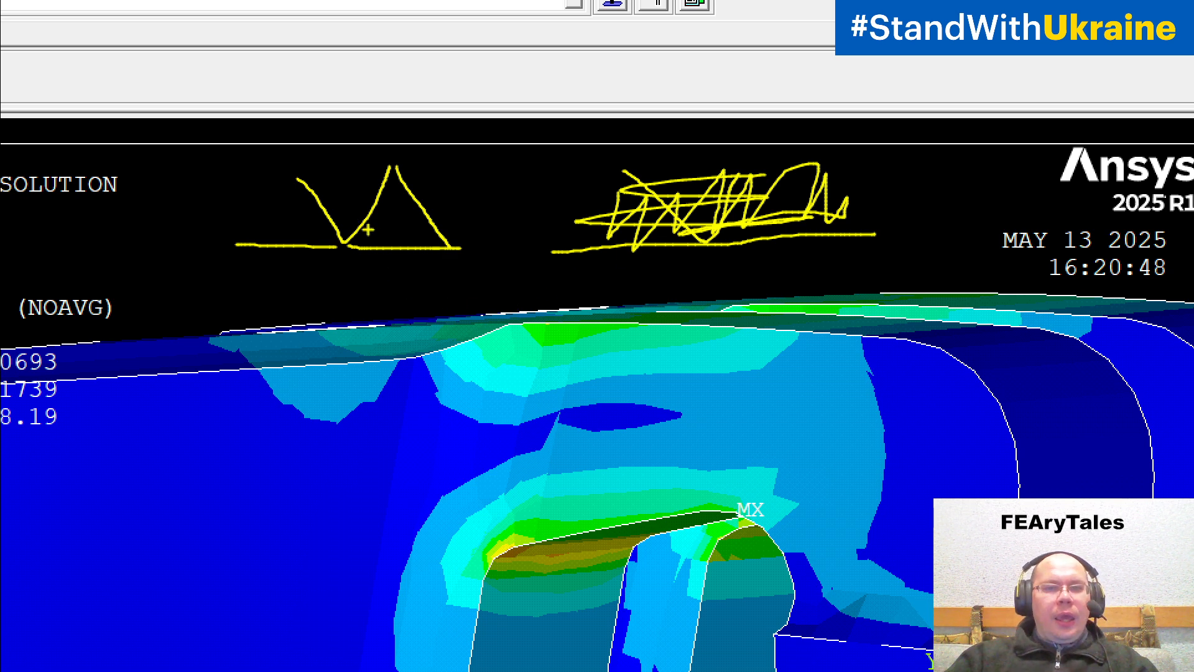
pyautogui.moveTo(368, 229)
pyautogui.mouseDown()
pyautogui.moveTo(384, 229)
pyautogui.moveTo(398, 205)
pyautogui.moveTo(432, 241)
pyautogui.mouseUp()
pyautogui.moveTo(324, 227)
pyautogui.mouseDown()
pyautogui.moveTo(267, 199)
pyautogui.moveTo(277, 224)
pyautogui.mouseUp()
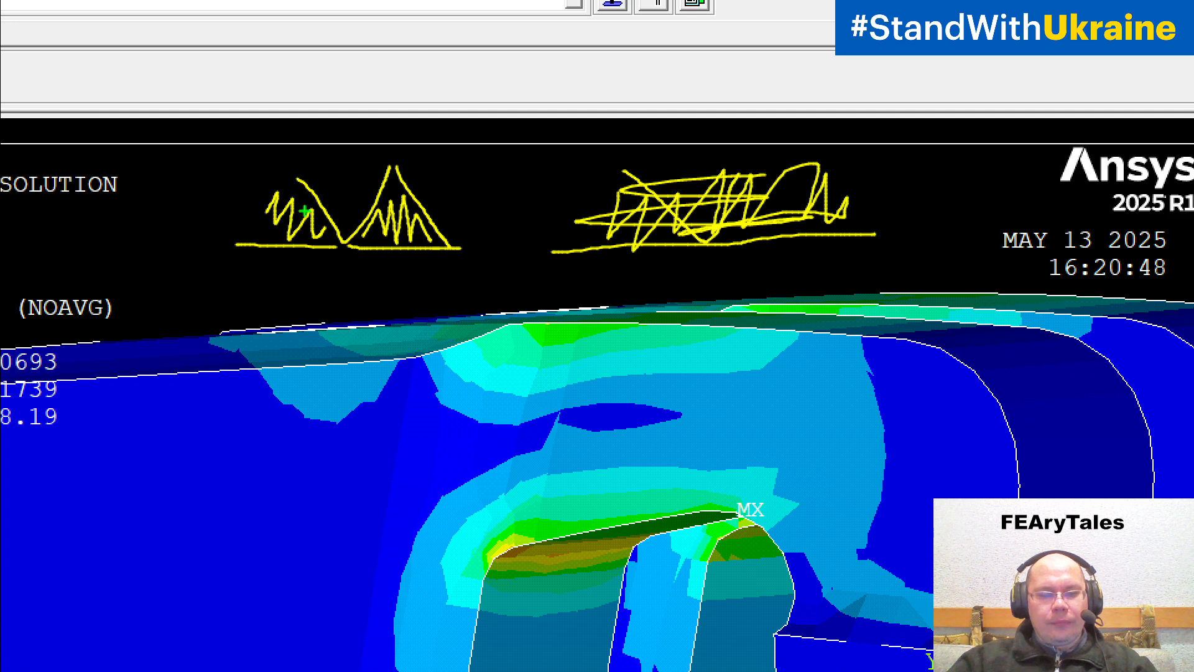
pyautogui.press('r')
pyautogui.moveTo(340, 165)
pyautogui.mouseDown()
pyautogui.moveTo(361, 199)
pyautogui.moveTo(341, 196)
pyautogui.mouseUp()
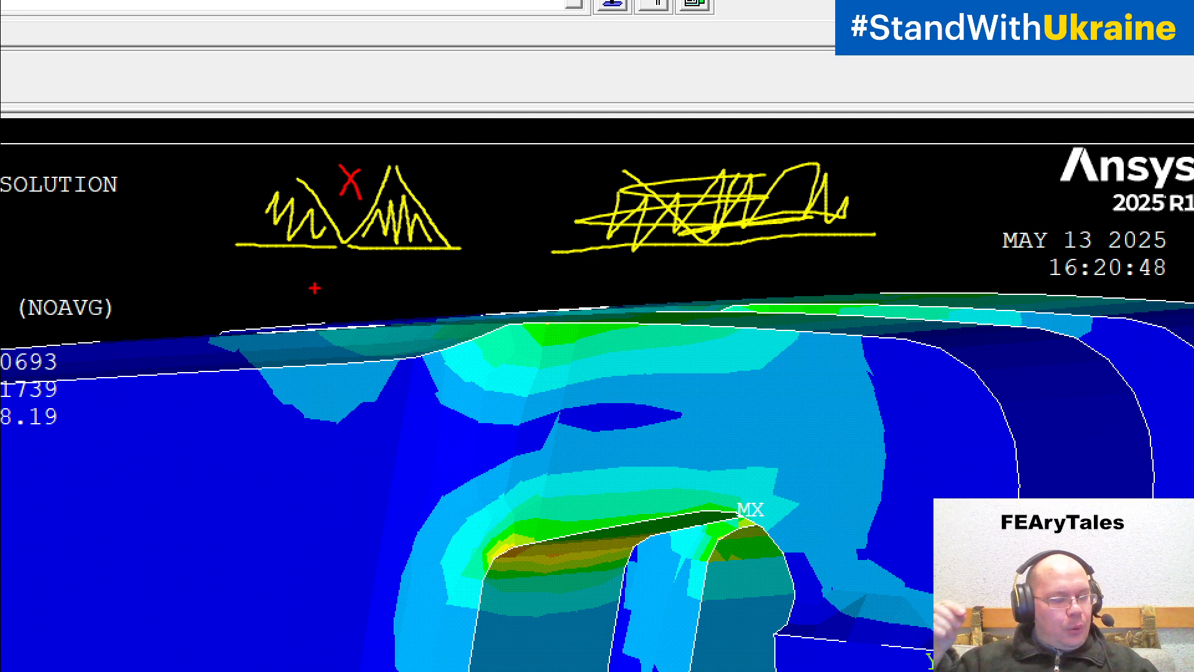
pyautogui.press('Escape')
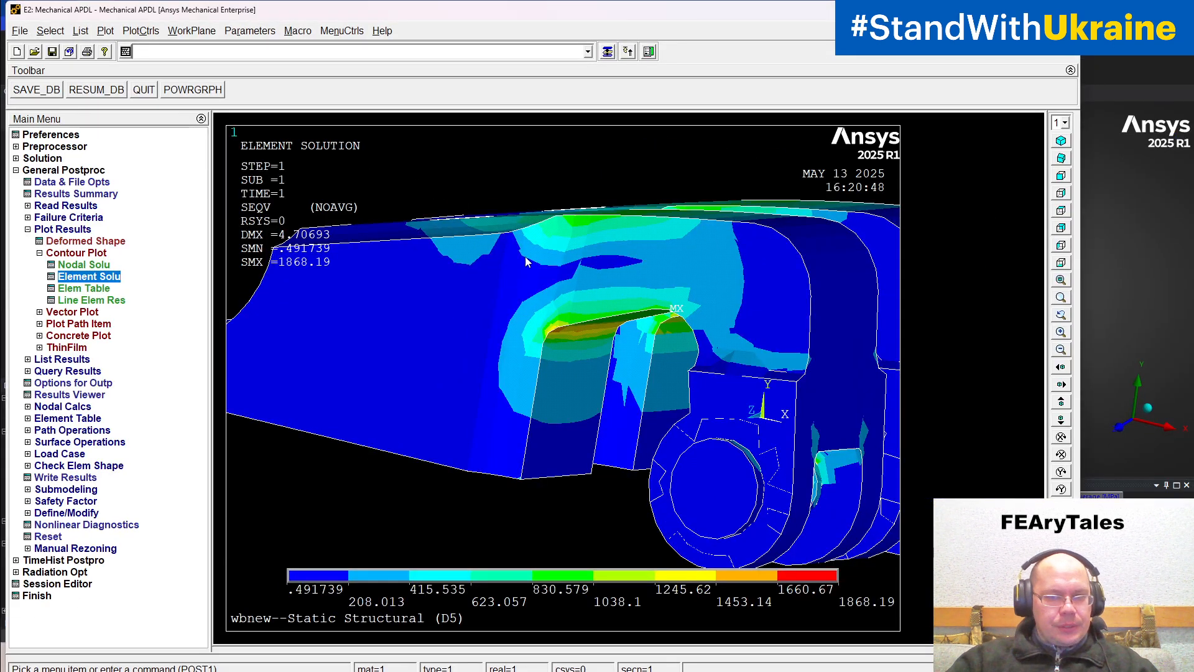